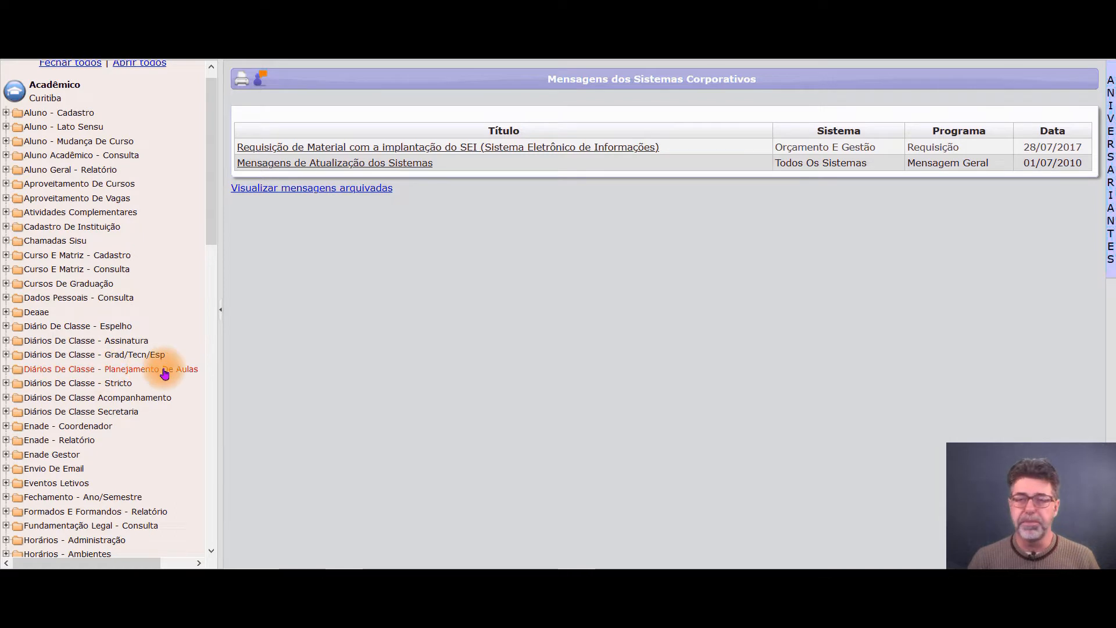
- Open Administração de turmas ADNP under class planning and convert the FI71Z-S43 Física Teórica 1 class to ADNP
click(165, 373)
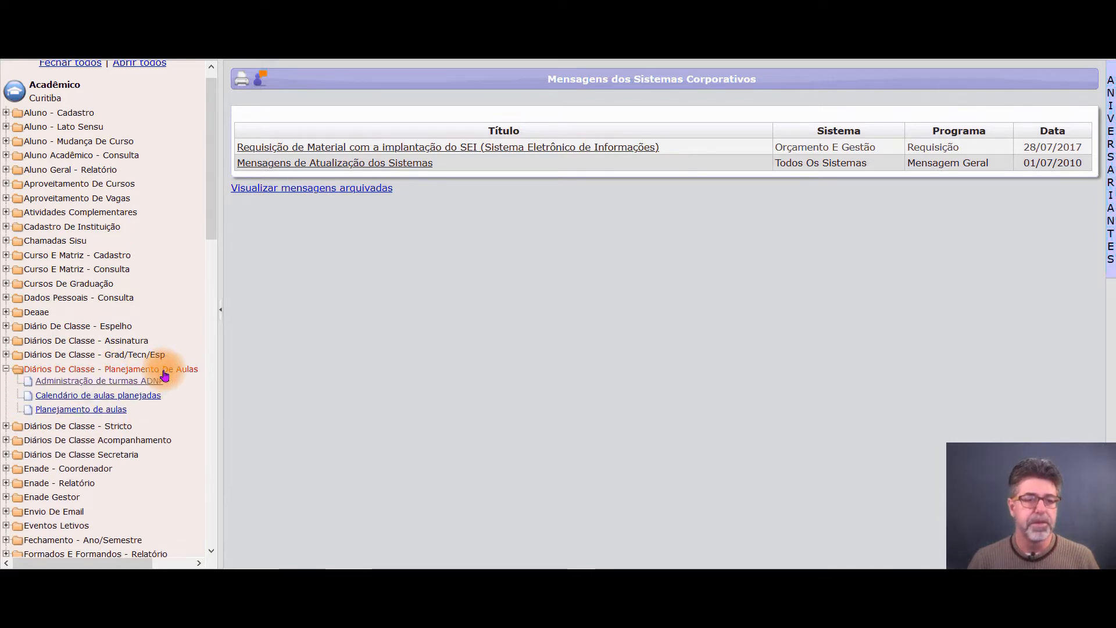
click(132, 381)
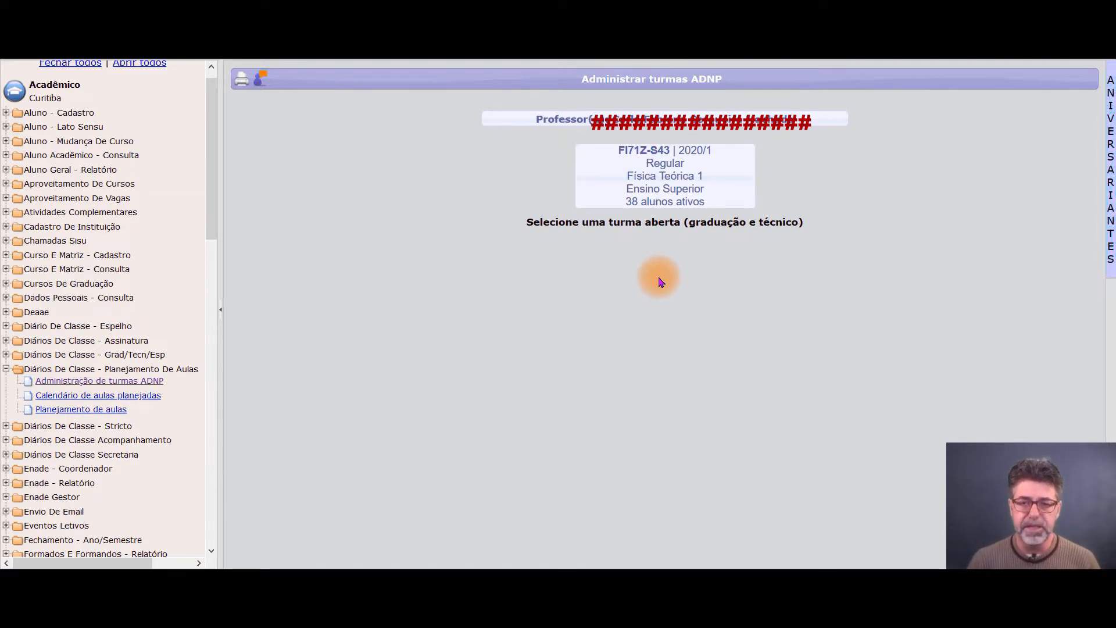
click(666, 184)
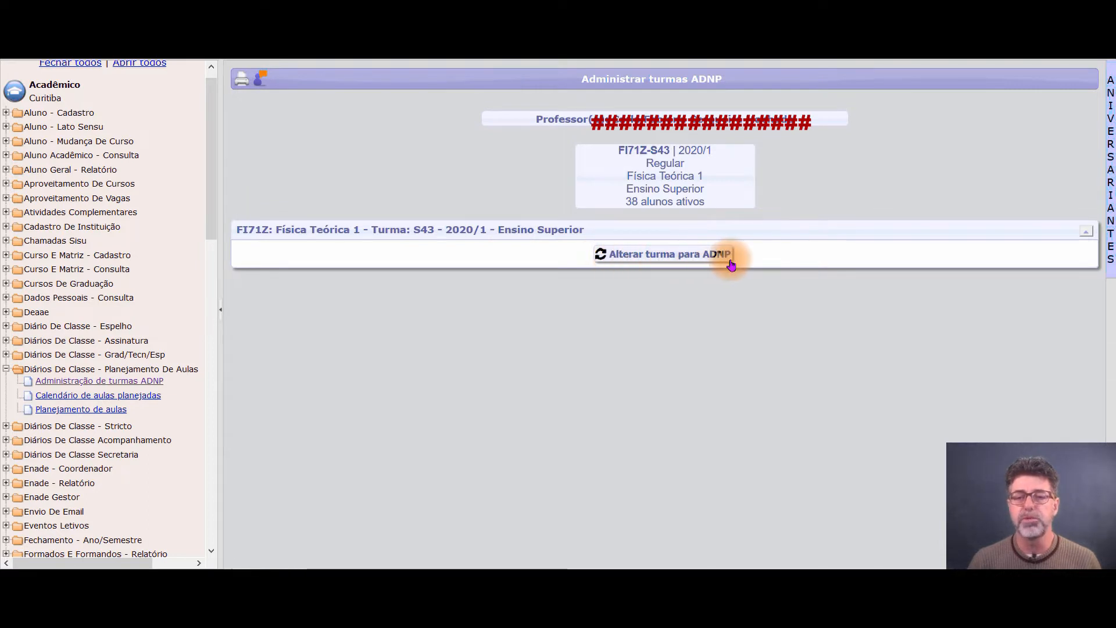
click(659, 258)
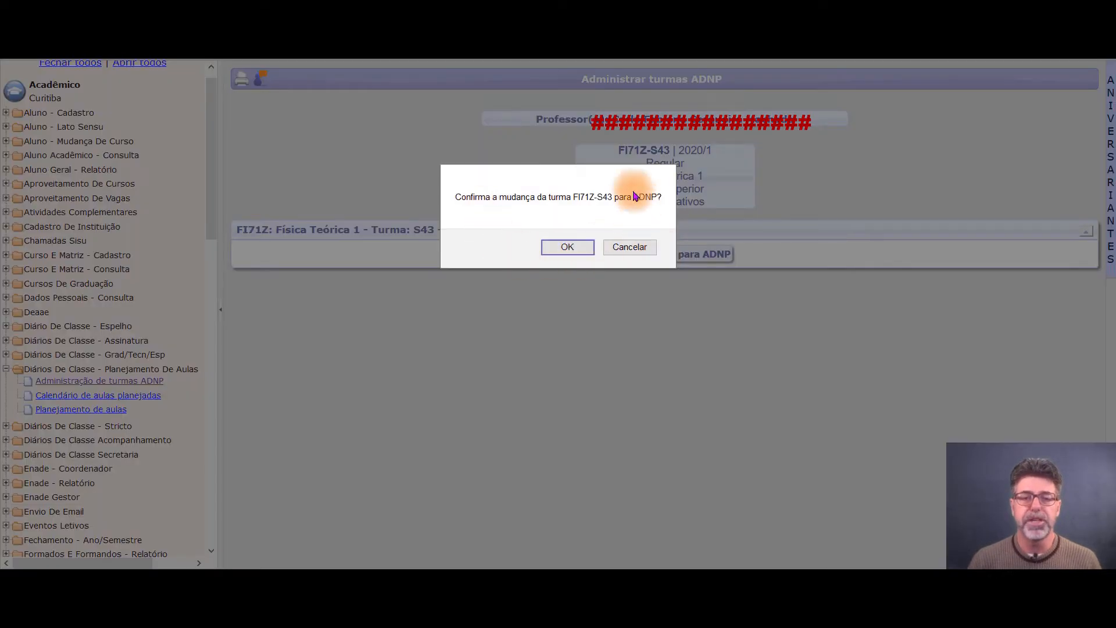
click(567, 248)
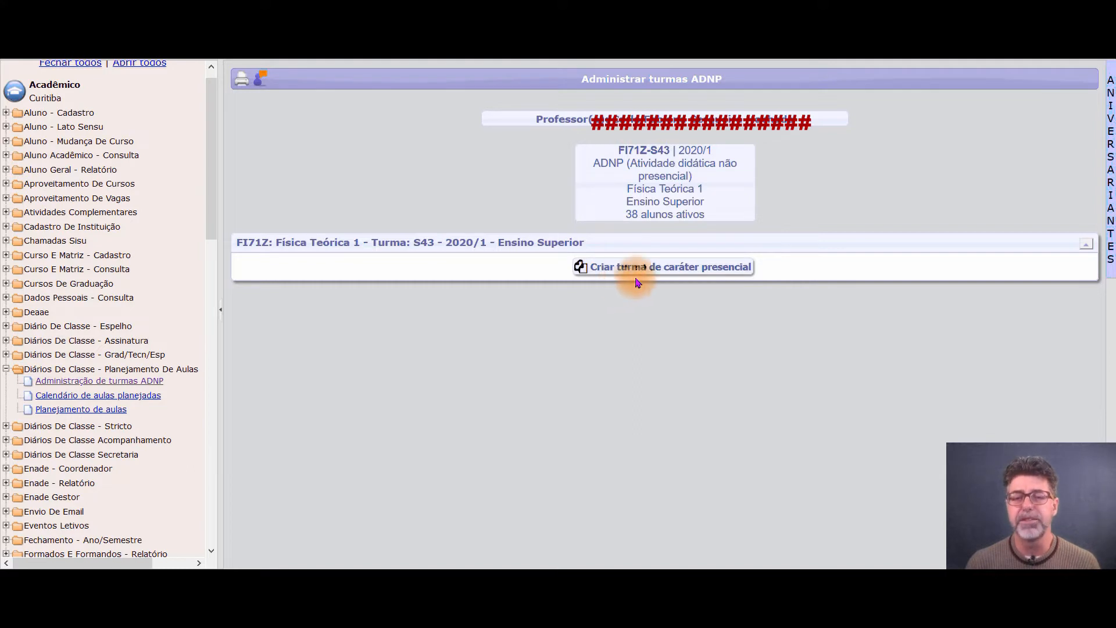
- Create an in-person class from the ADNP class FI71Z-S43 and confirm its creation
click(672, 273)
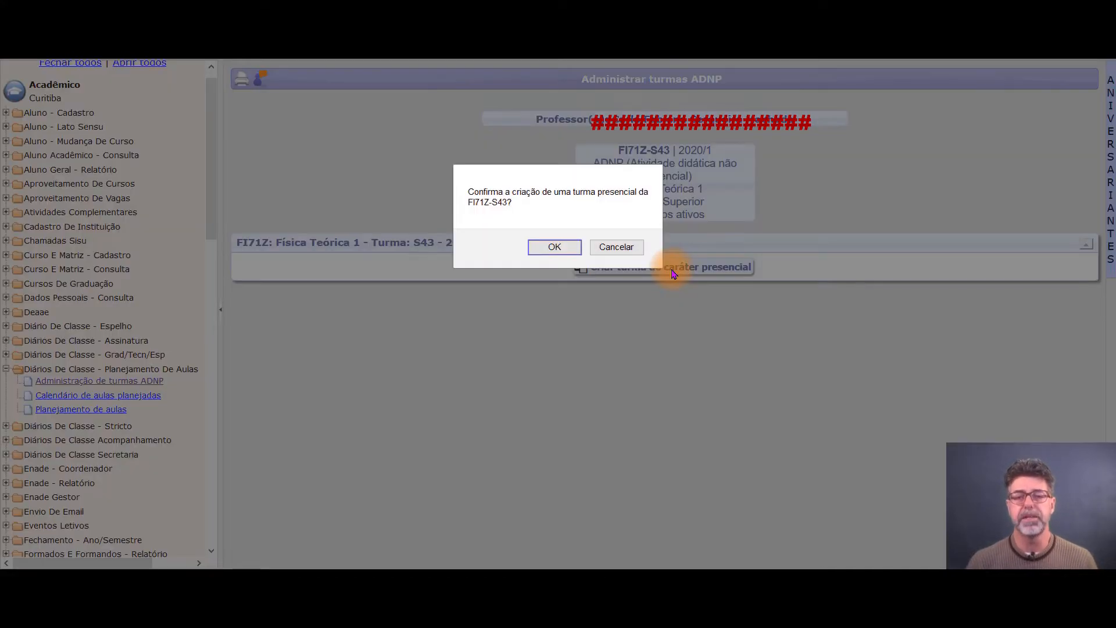
click(545, 248)
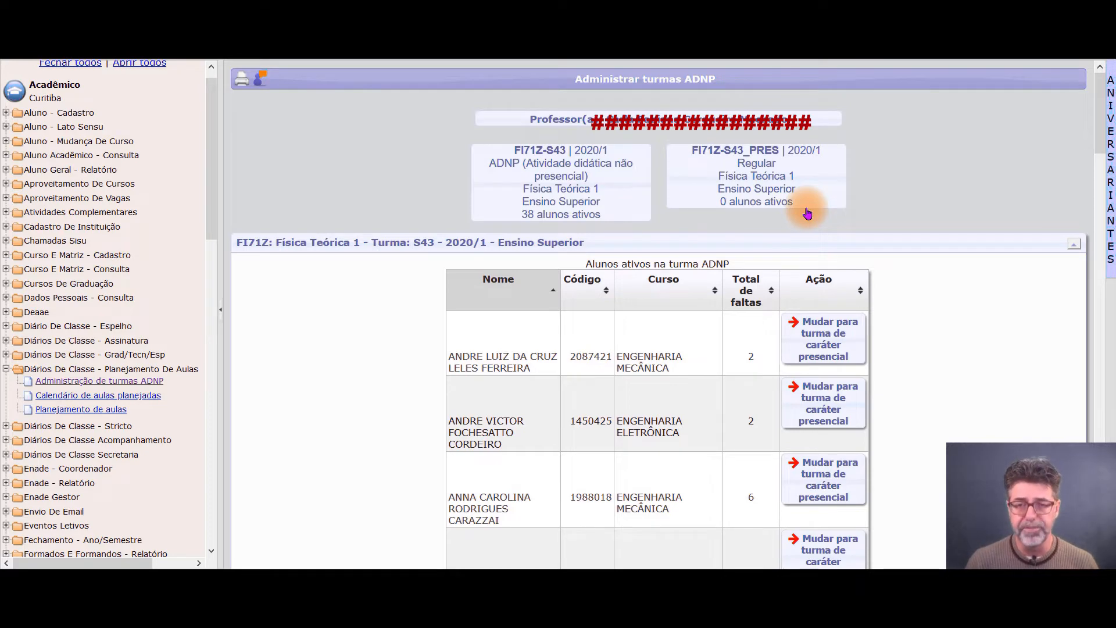
- Move the first student listed in the ADNP class FI71Z-S43 to the in-person class
scroll(807, 214, down, 3)
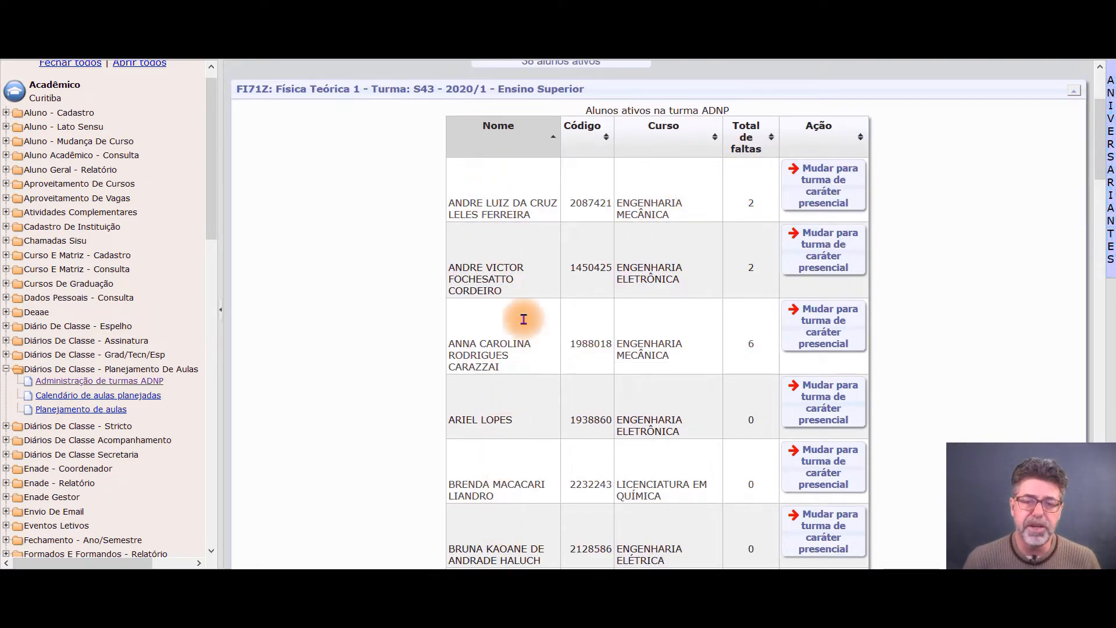
scroll(981, 215, up, 2)
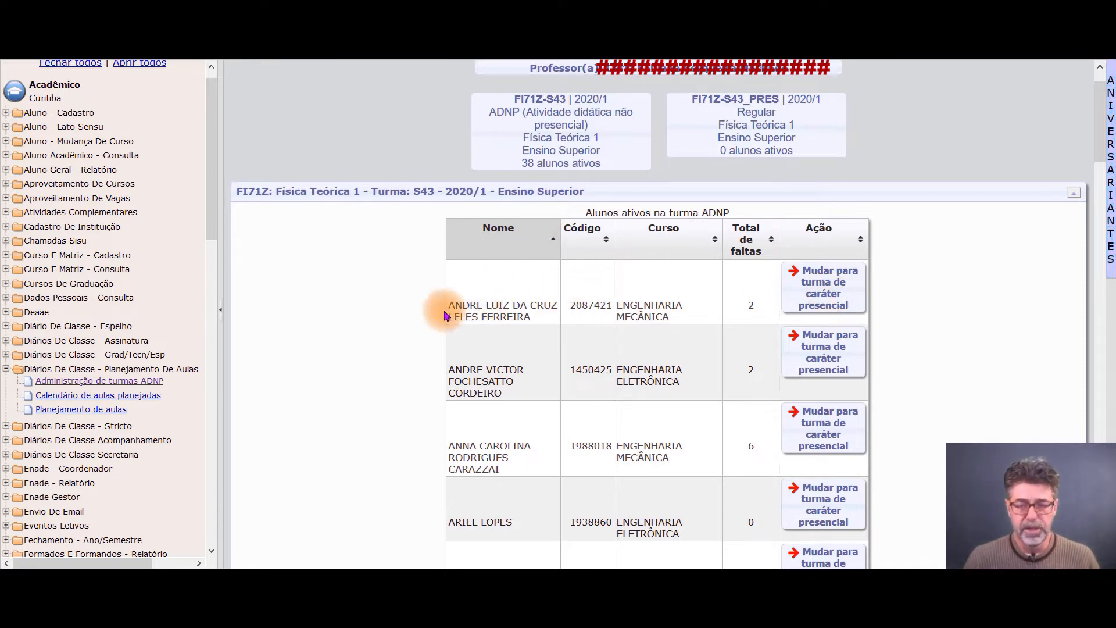
click(833, 292)
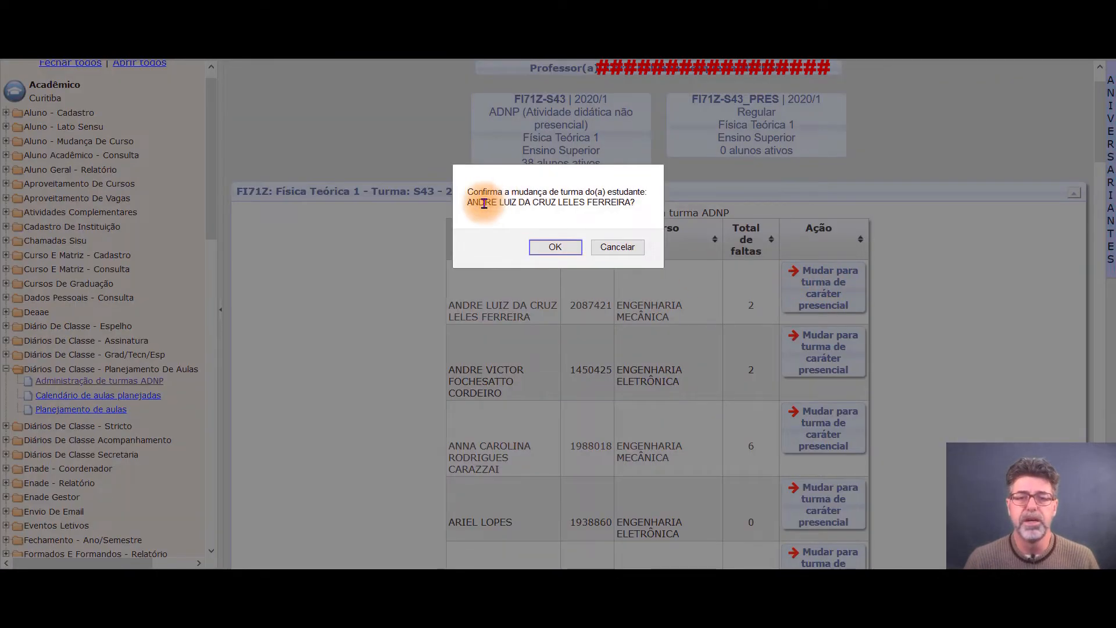
click(555, 248)
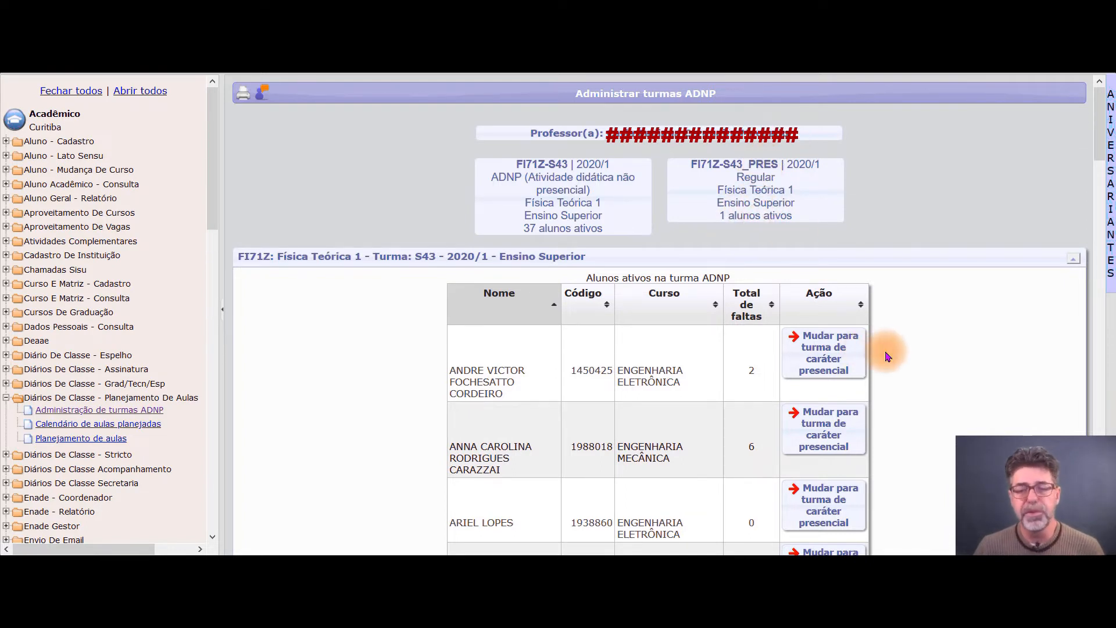
- Move the Engenharia Mecânica student with 6 absences to the in-person class and display the FI71Z-S43_PRES student list
scroll(882, 353, down, 3)
scroll(882, 354, down, 1)
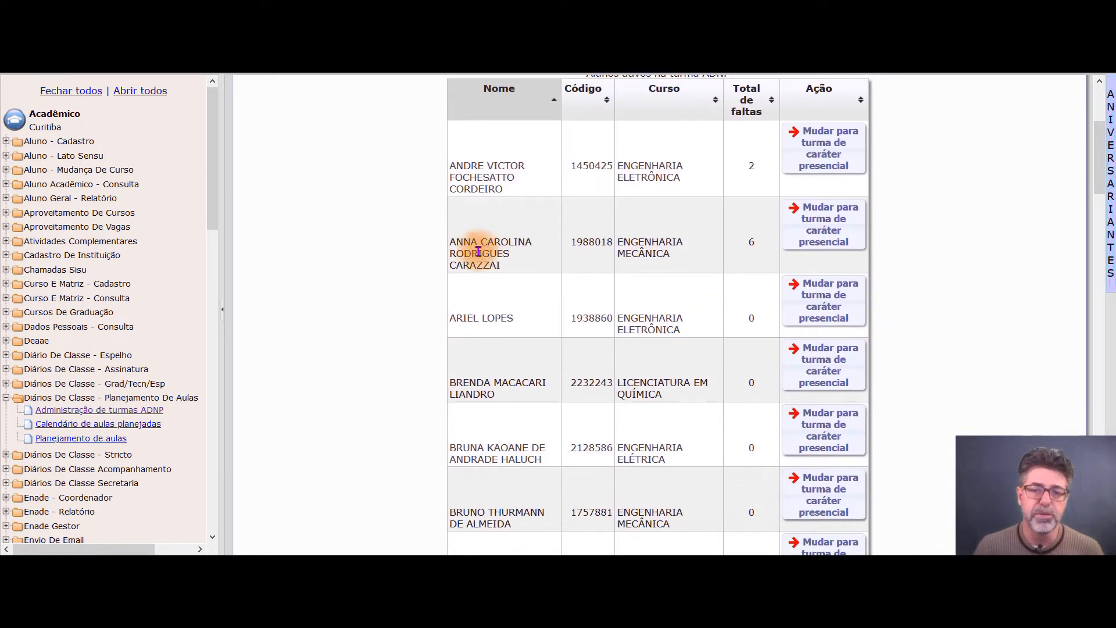
click(823, 233)
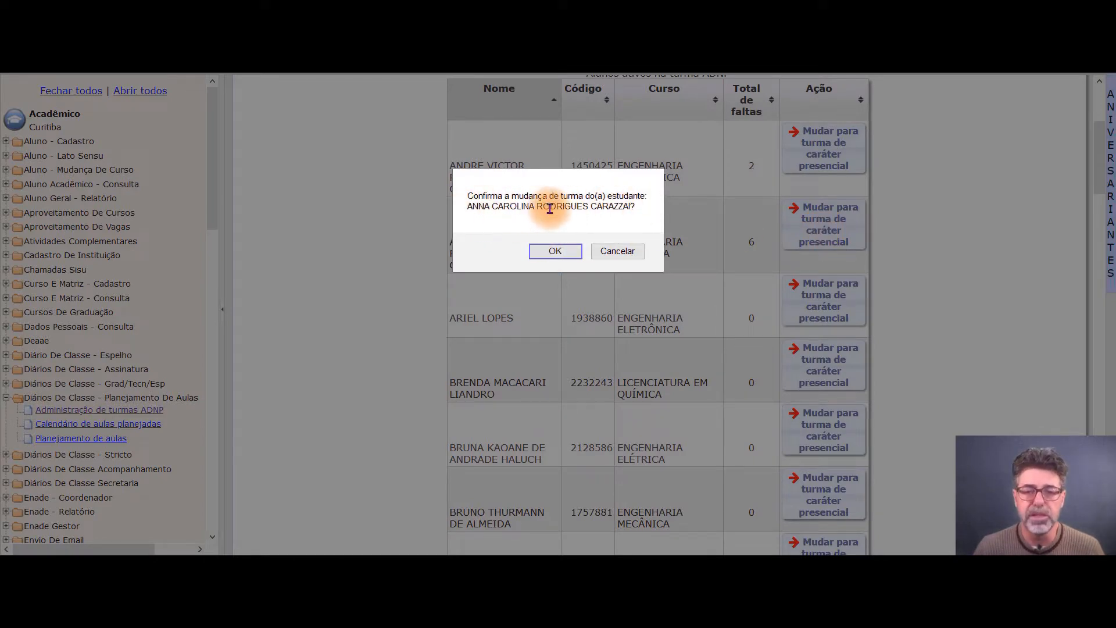
click(553, 252)
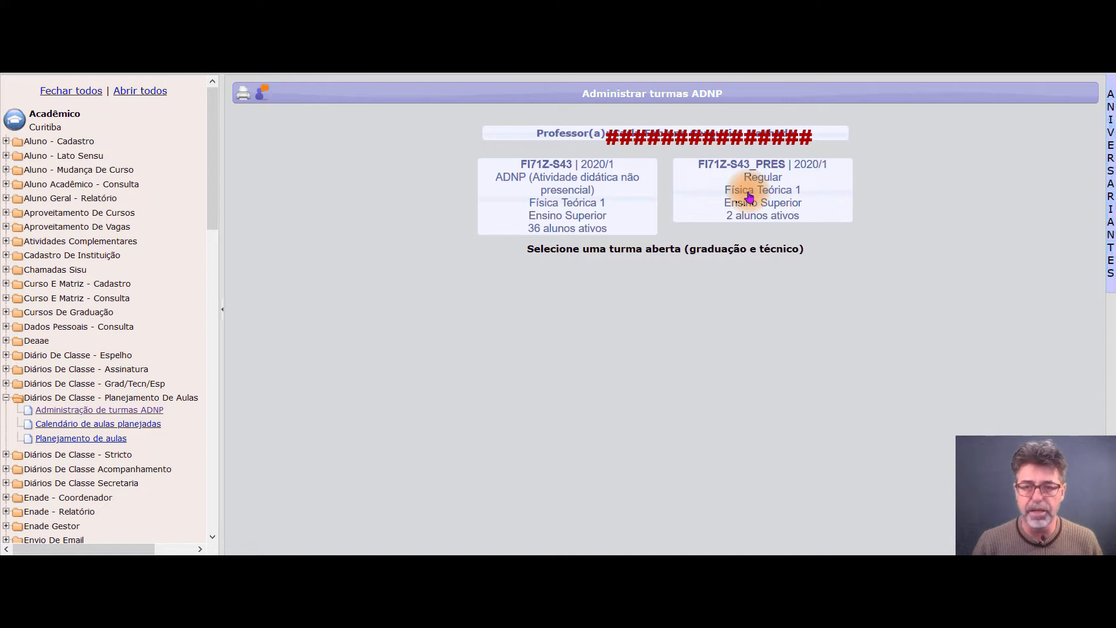
click(750, 198)
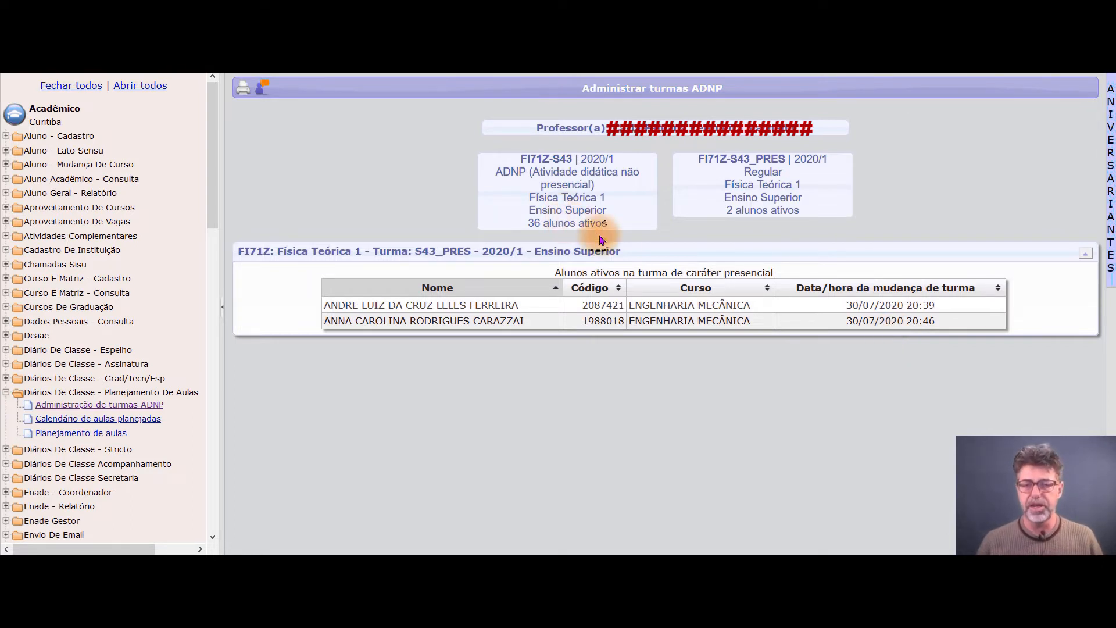
- Return to FI71Z-S43, transfer its first listed student to the in-person class, and display the FI71Z-S43_PRES list again
click(602, 189)
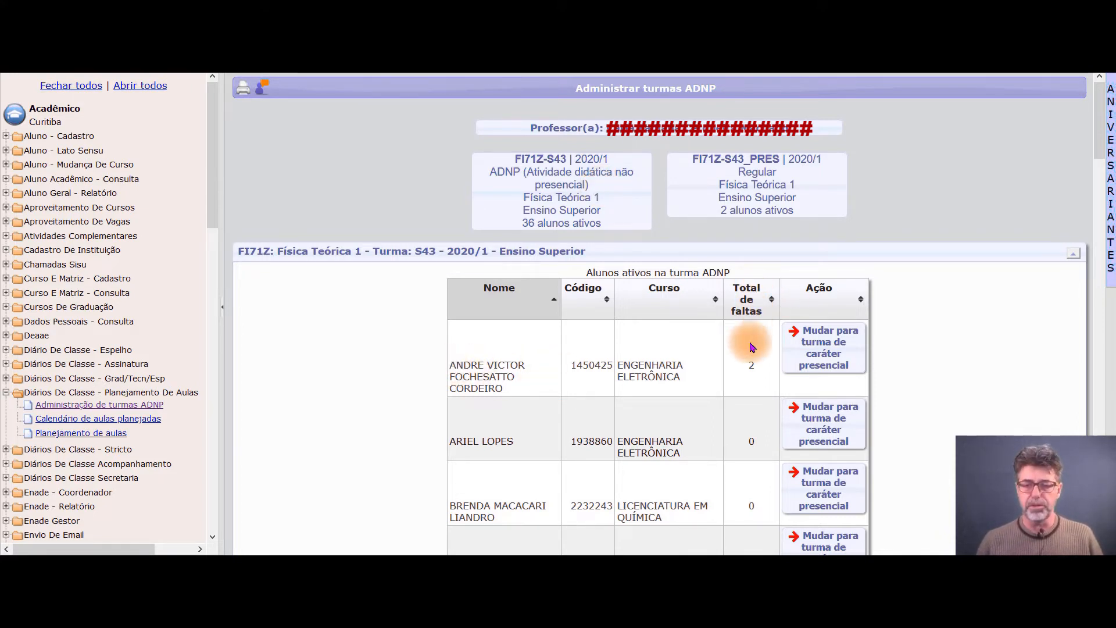
click(844, 353)
click(548, 246)
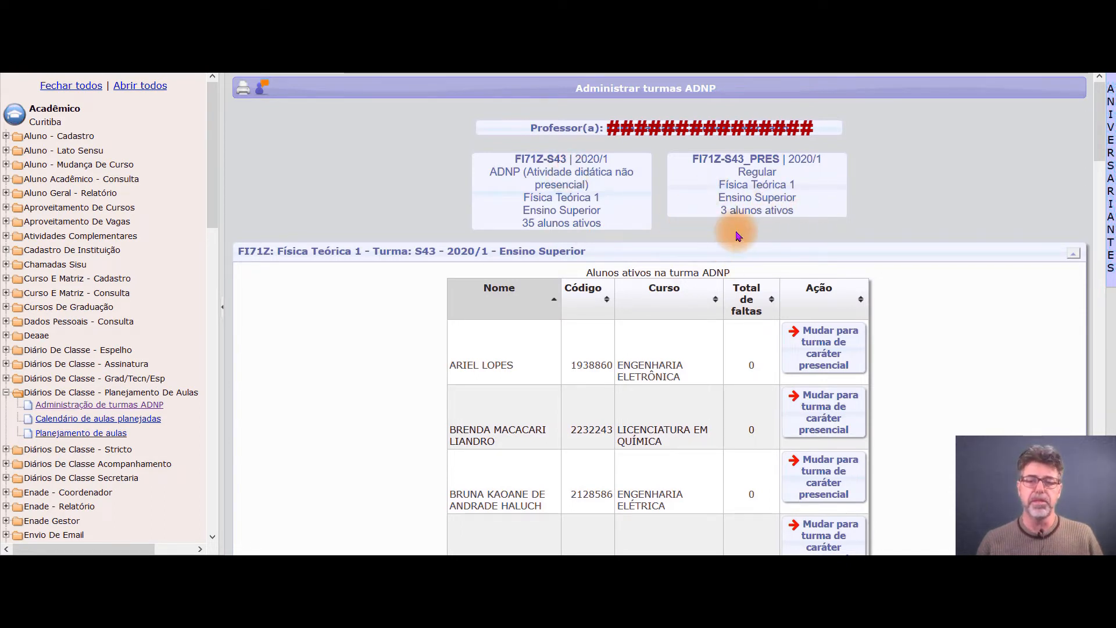
click(750, 185)
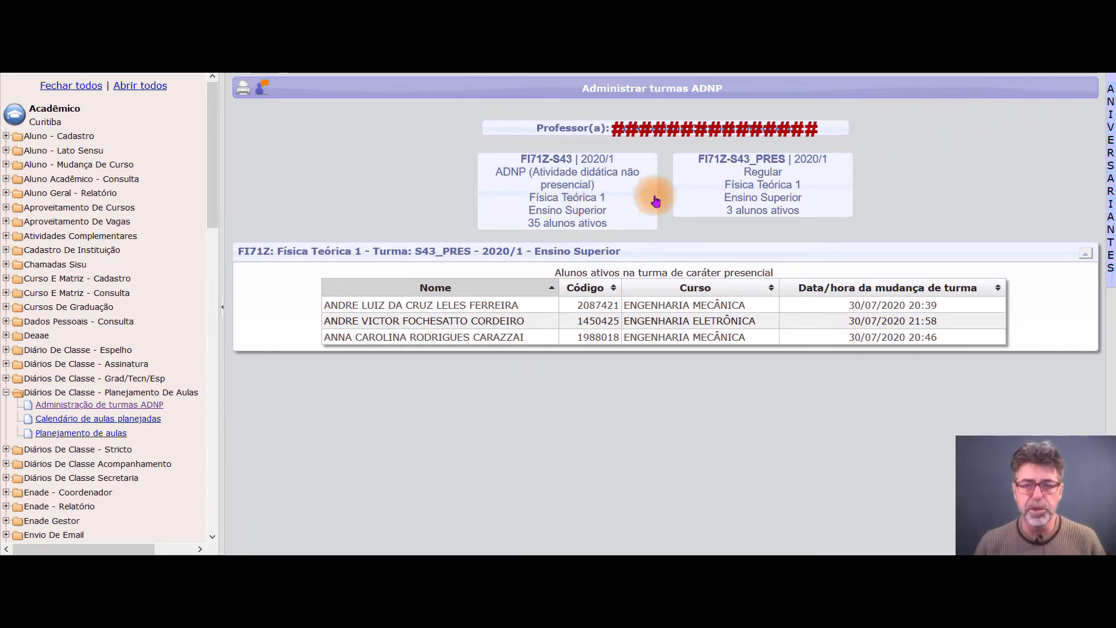
- Open Lançamentos for Grad/Tecn/Esp class diaries and examine the attendance diary of class S43 for students who changed class
click(143, 380)
click(62, 406)
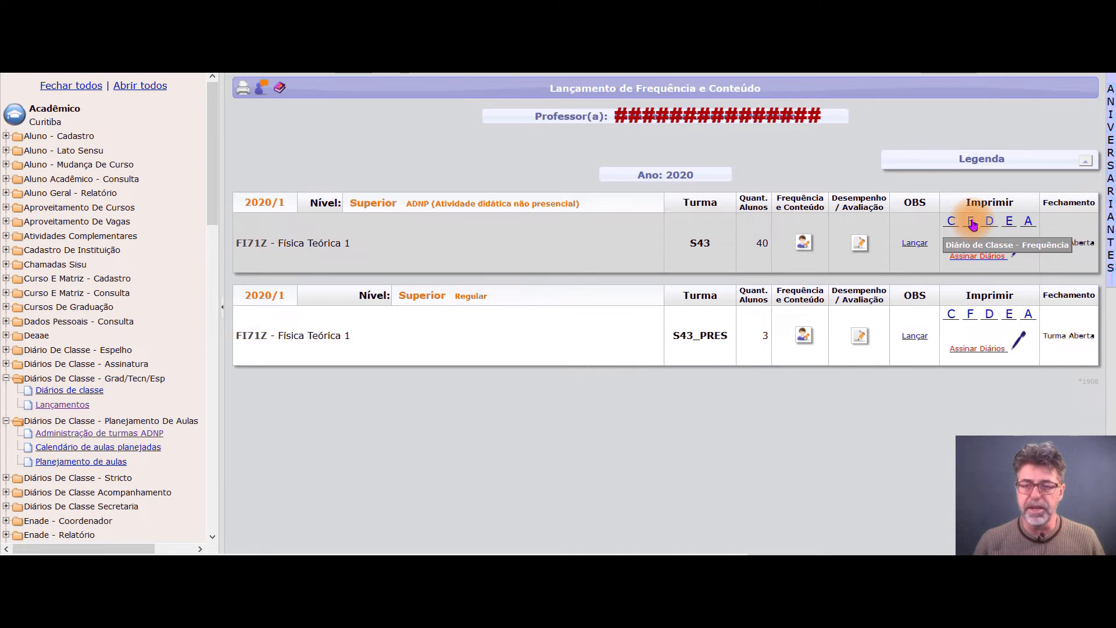
click(970, 221)
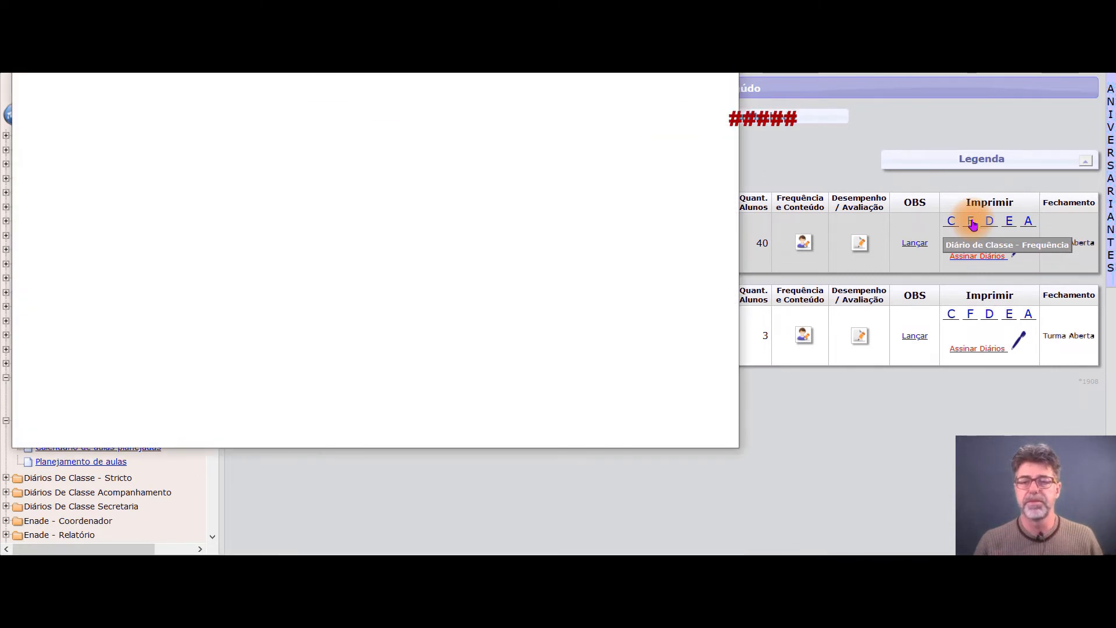
click(375, 111)
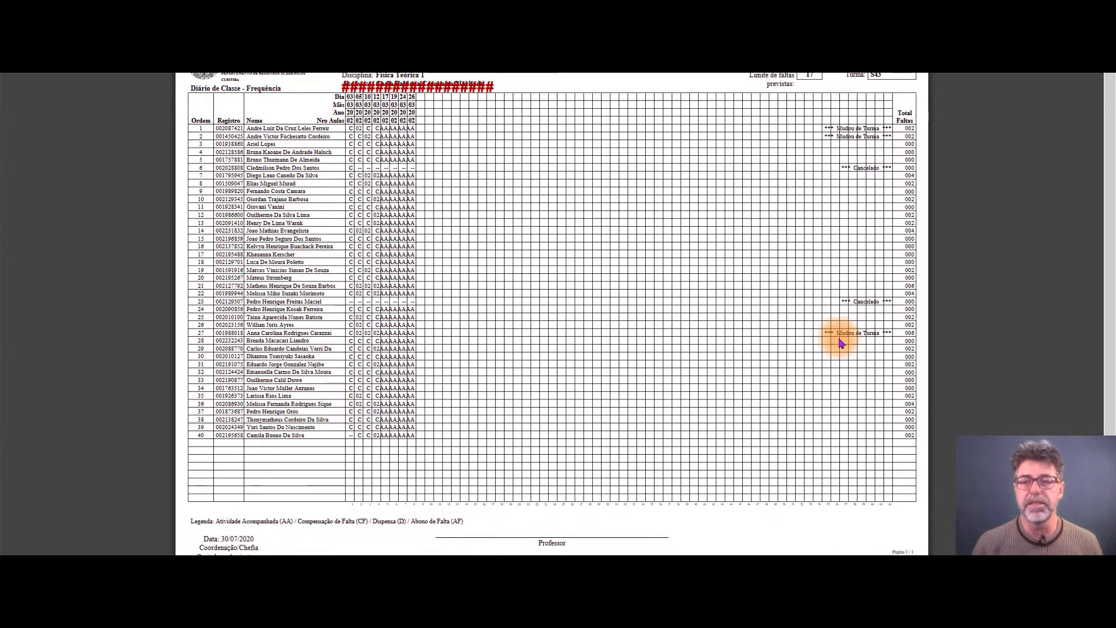
drag(347, 124, 471, 156)
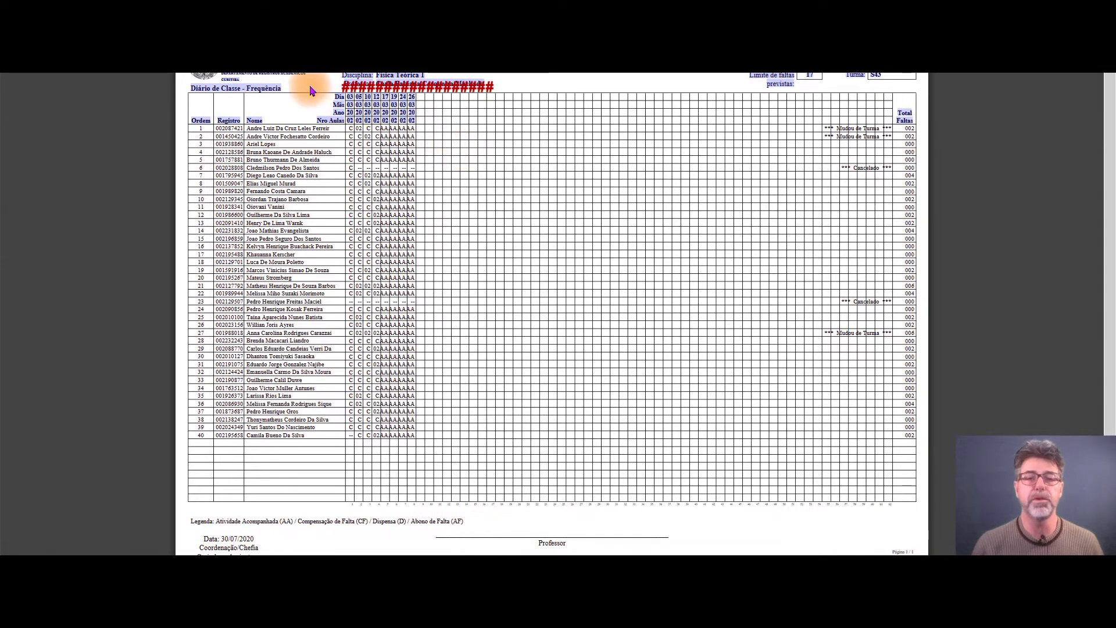
click(523, 9)
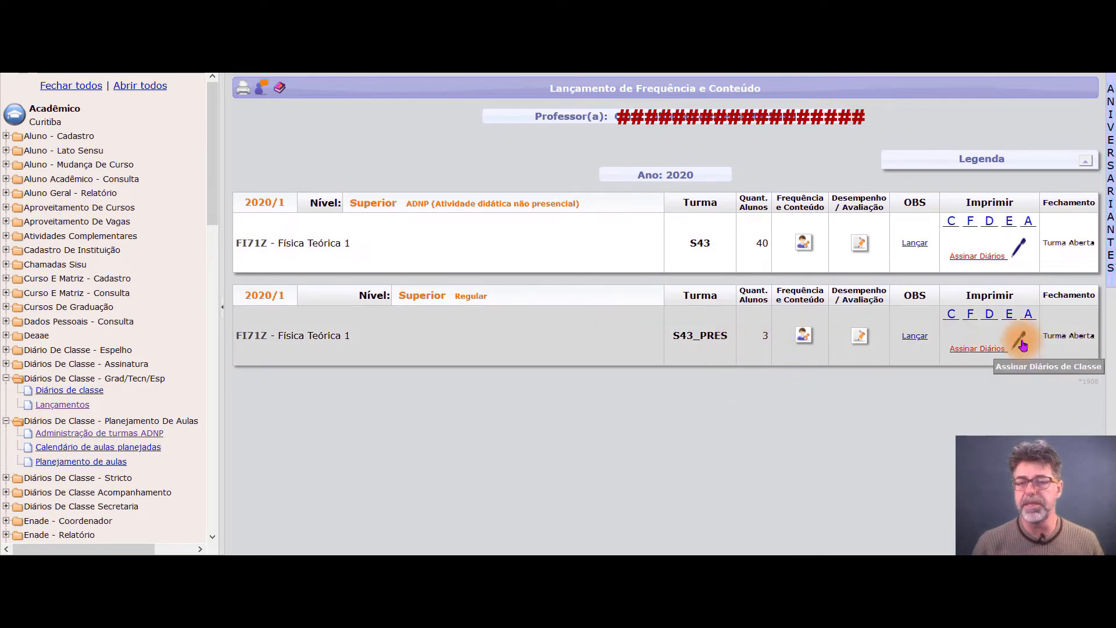
- Open the attendance diary of class S43_PRES and examine the absences carried over for the transferred students
click(970, 315)
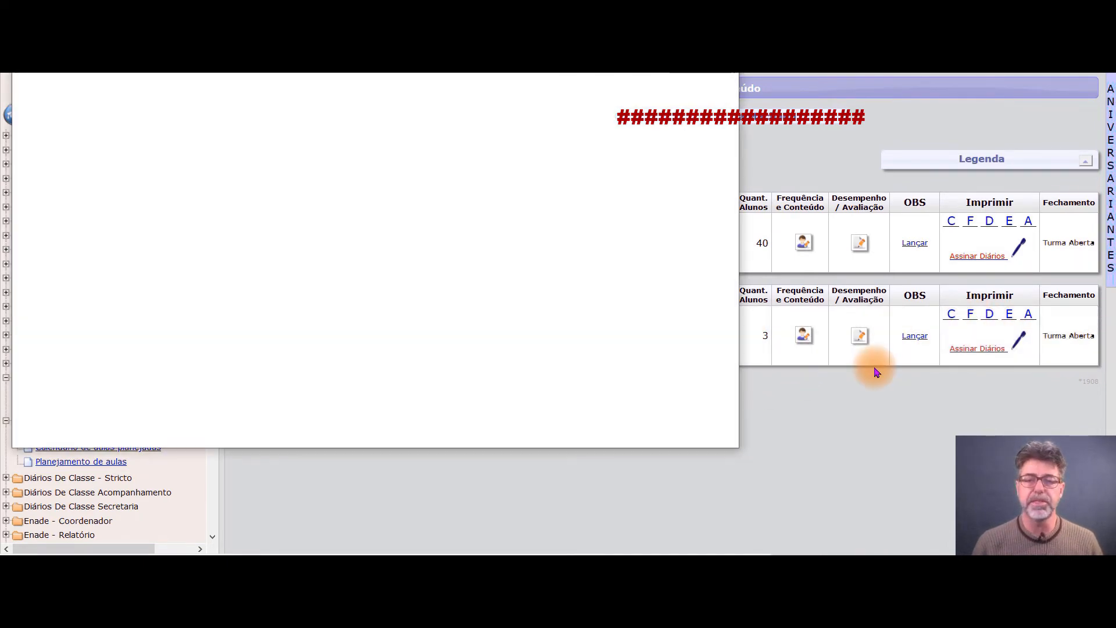
click(508, 262)
drag(535, 107, 501, 42)
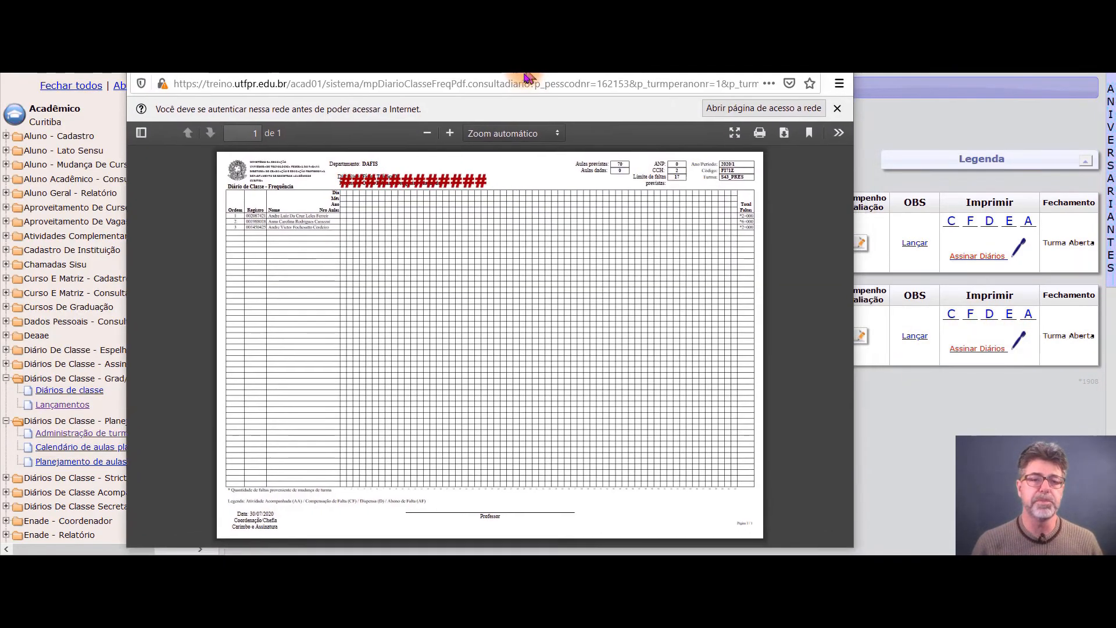
click(785, 41)
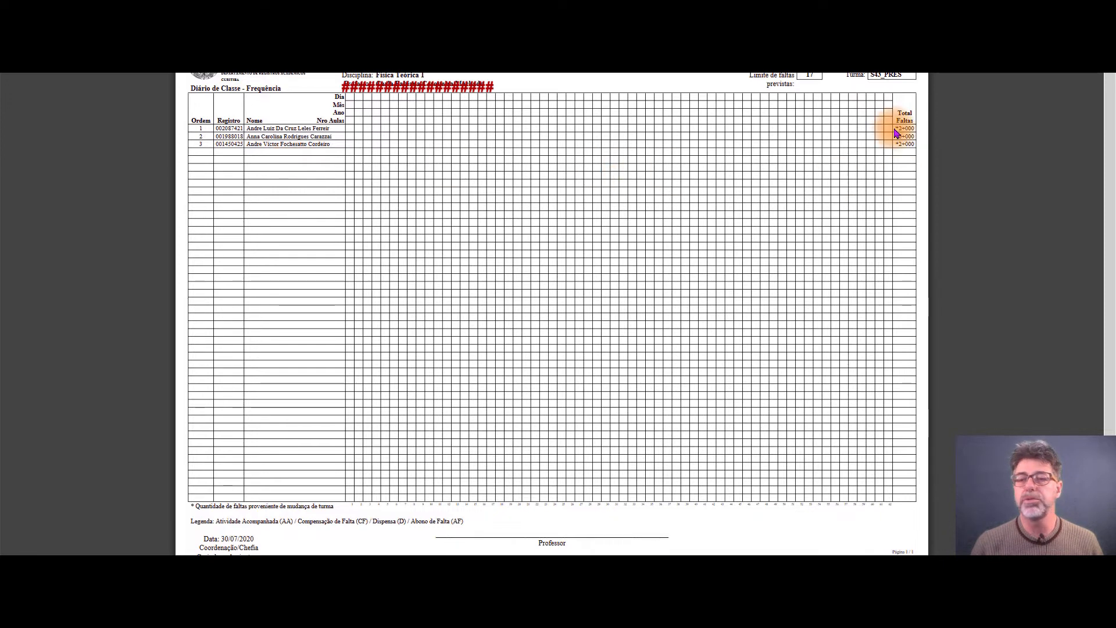
key(ctrl+a)
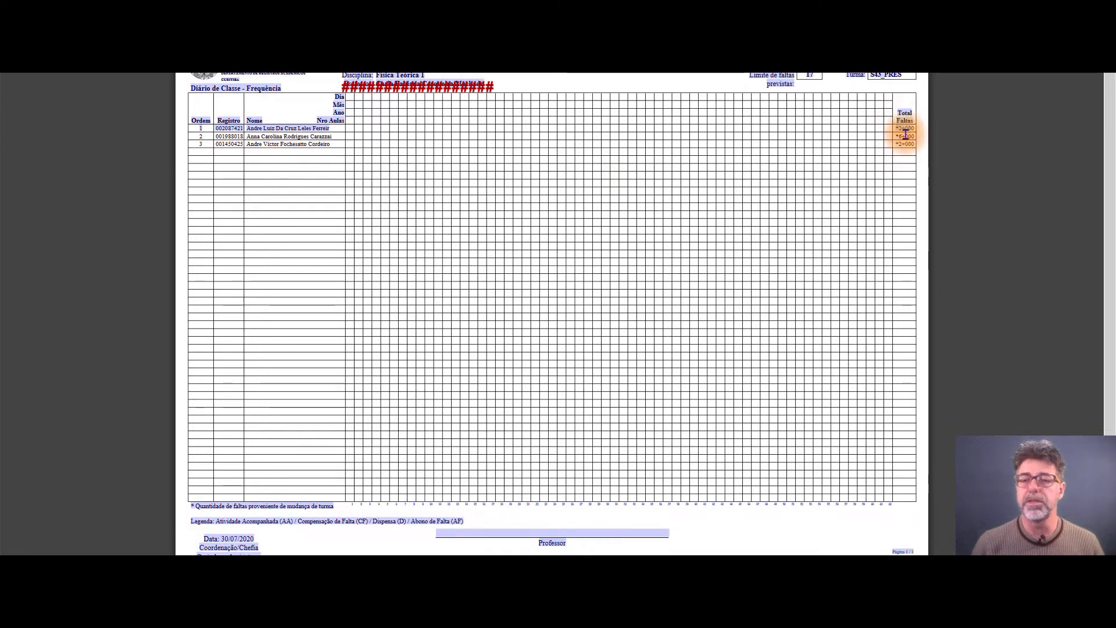
click(834, 317)
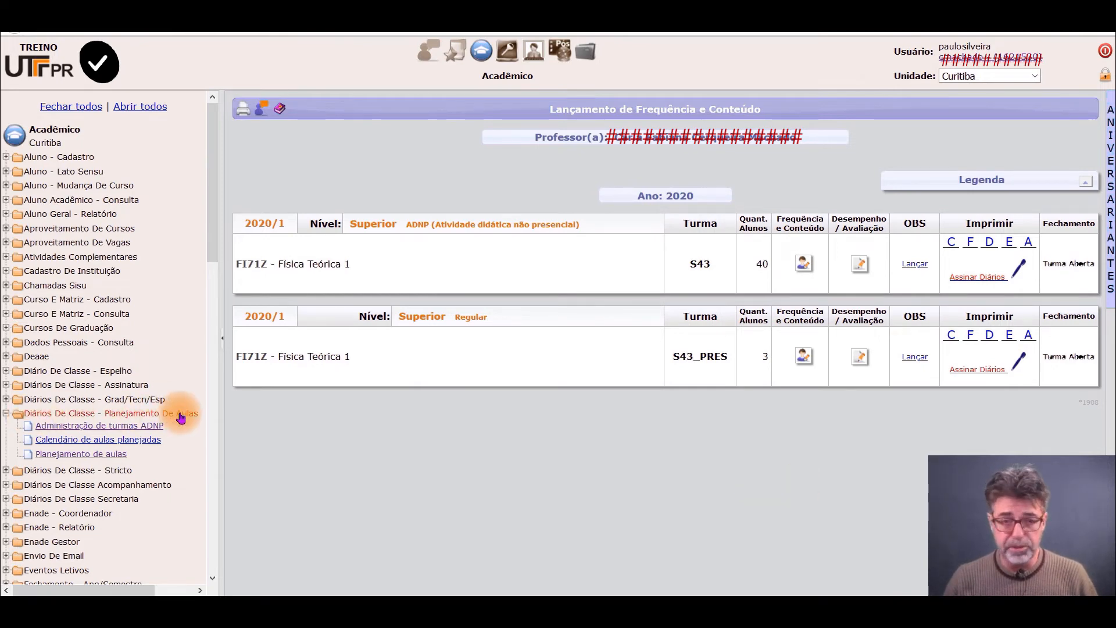
- Open Planejamento de aulas for FI71Z-S43 and review its lesson plan down to the expanded Retificar planejamento section
click(86, 456)
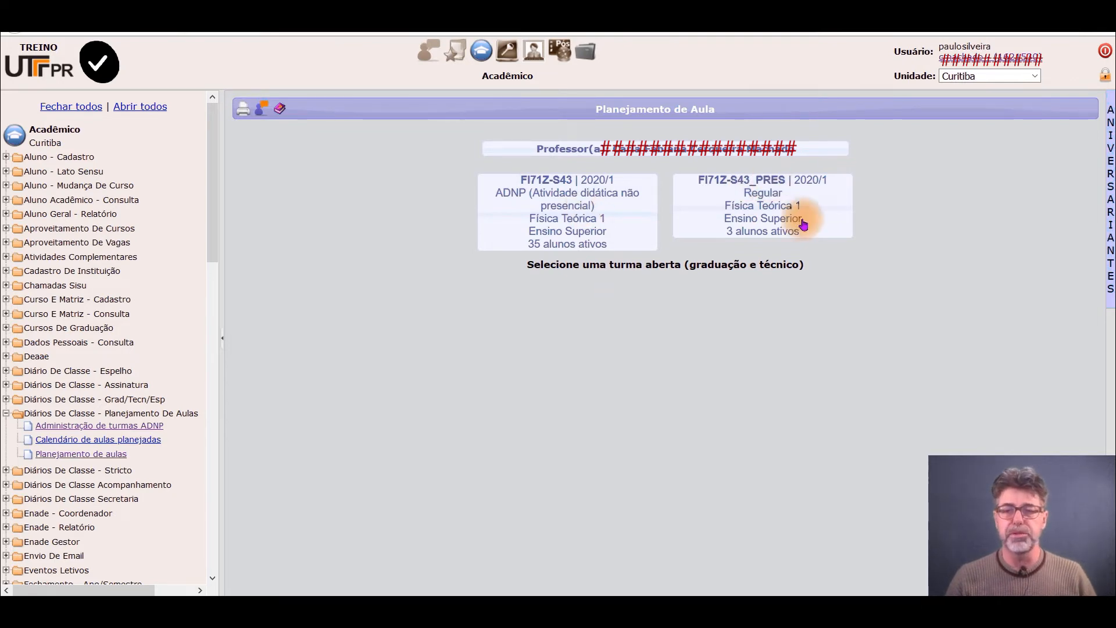
click(560, 247)
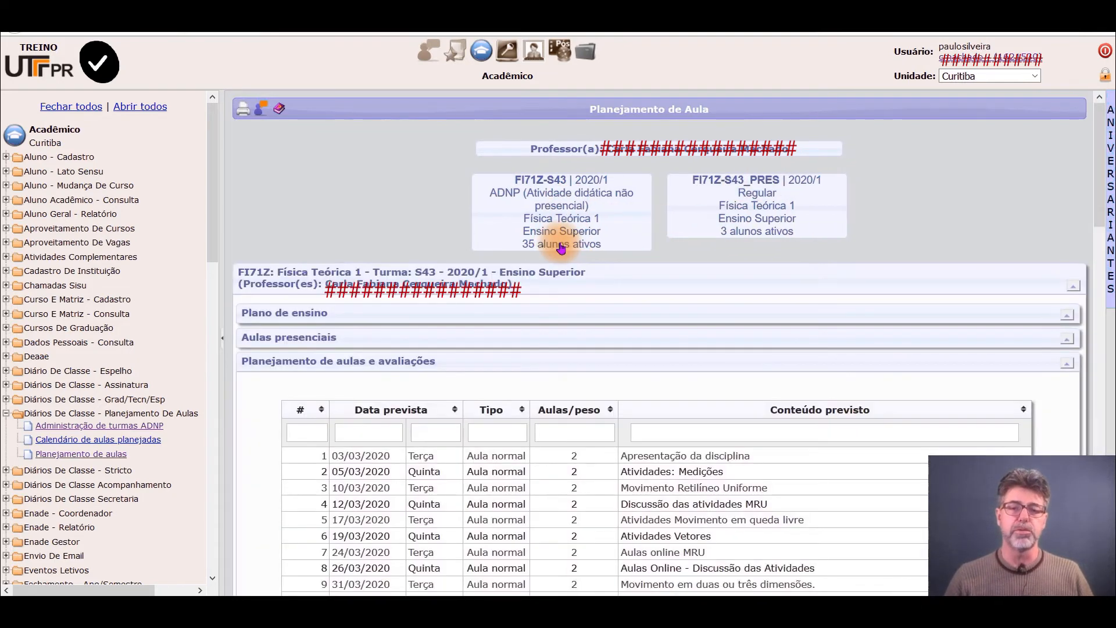
scroll(560, 257, down, 12)
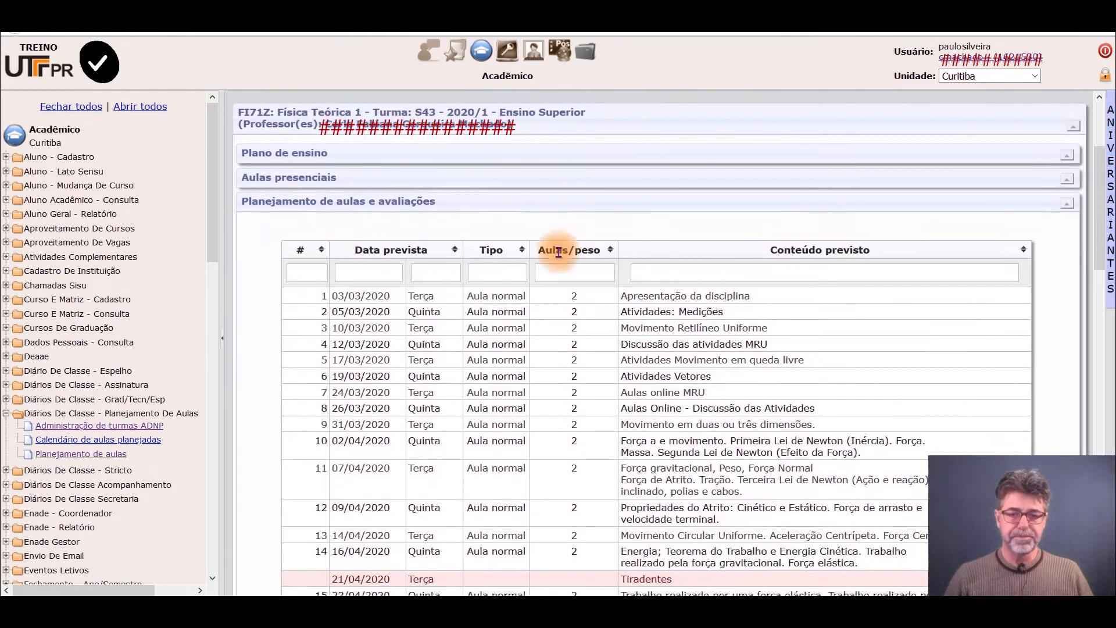
scroll(559, 257, down, 15)
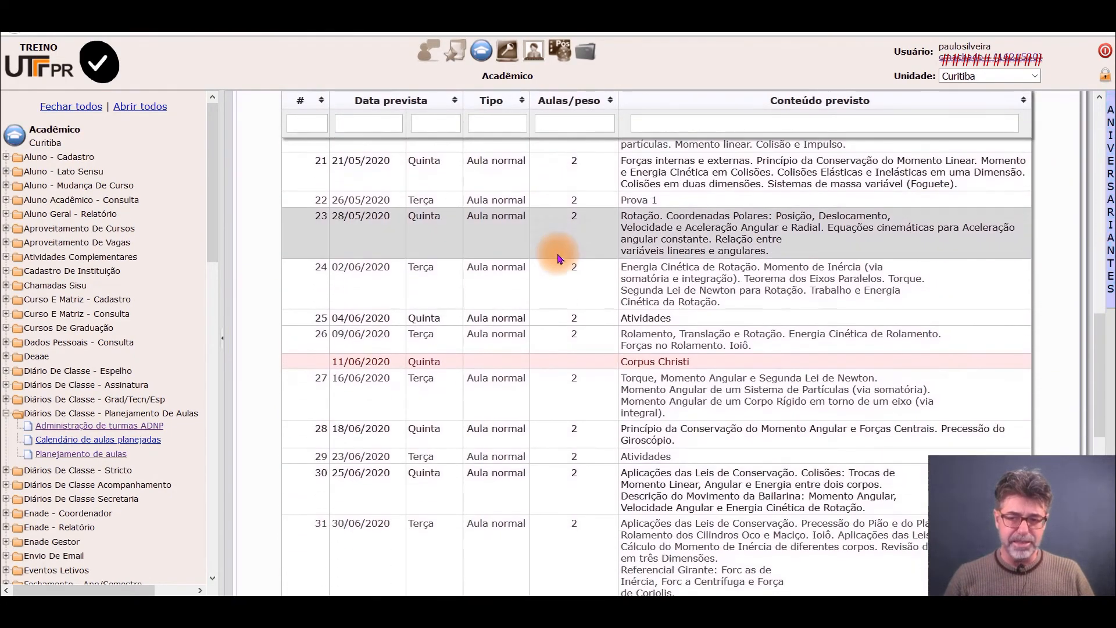
scroll(559, 257, up, 5)
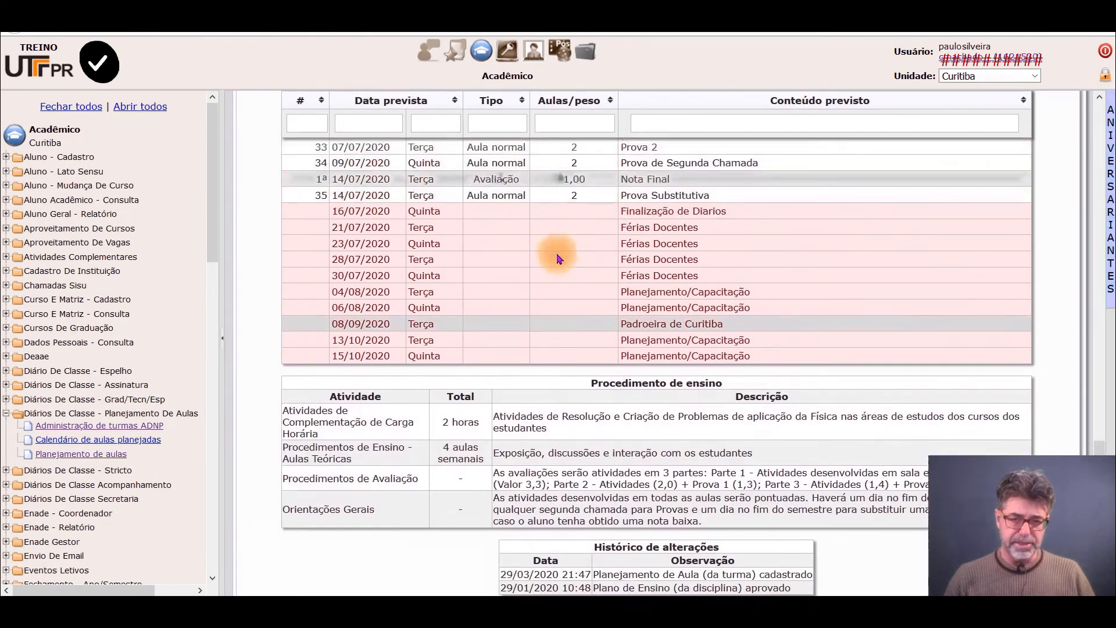
drag(1099, 438, 1109, 523)
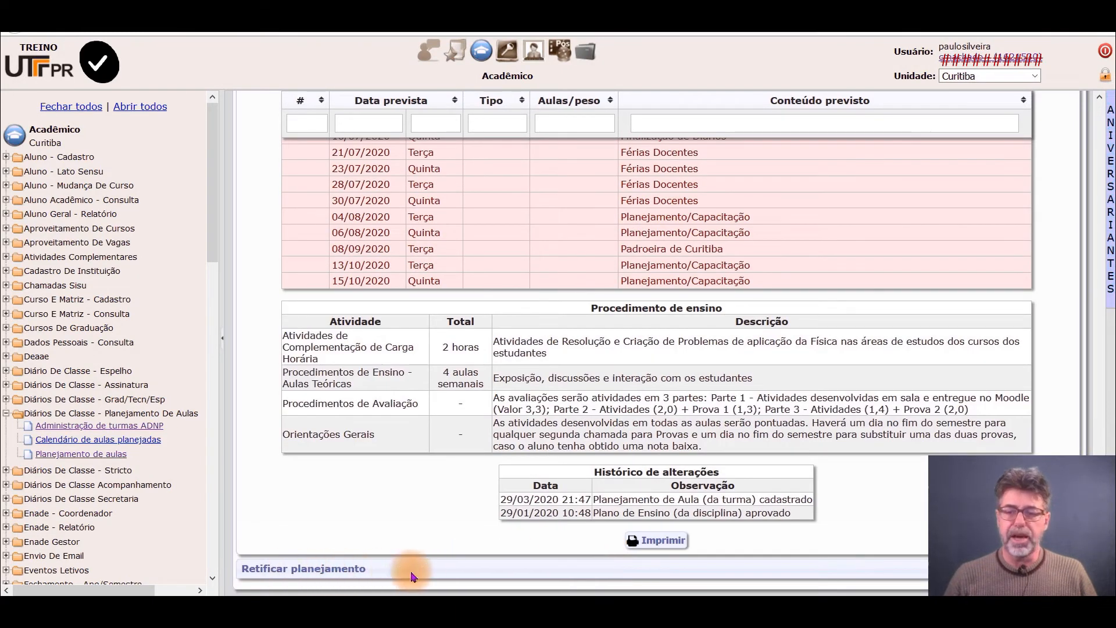
scroll(635, 367, down, 1)
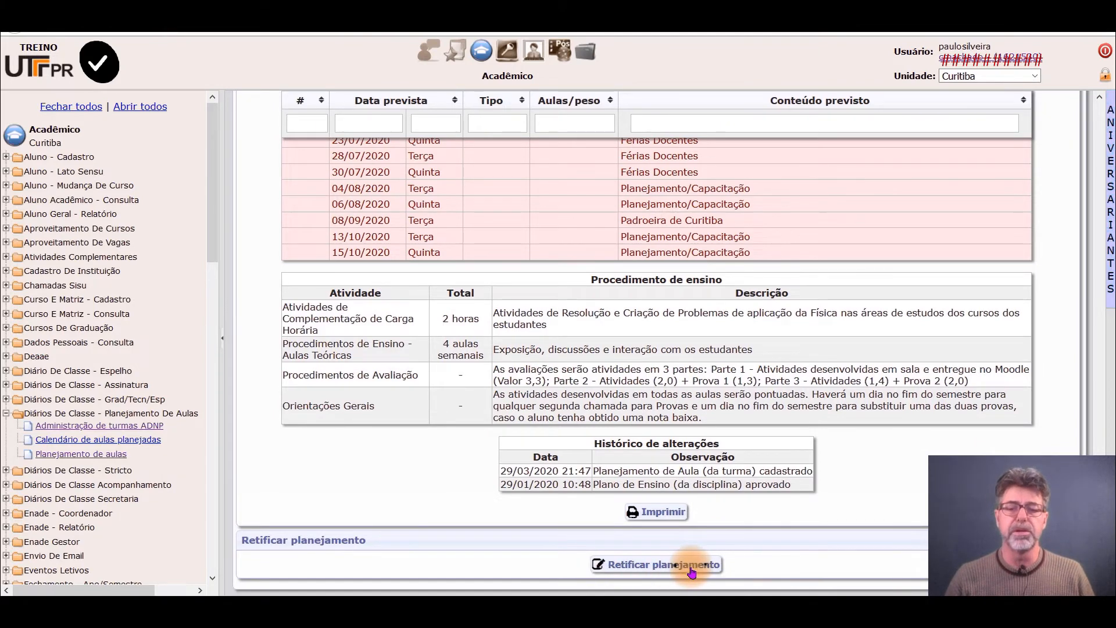
- Start rectifying the FI71Z-S43 lesson plan and examine its schedule from the recorded lessons to the open ones
click(692, 566)
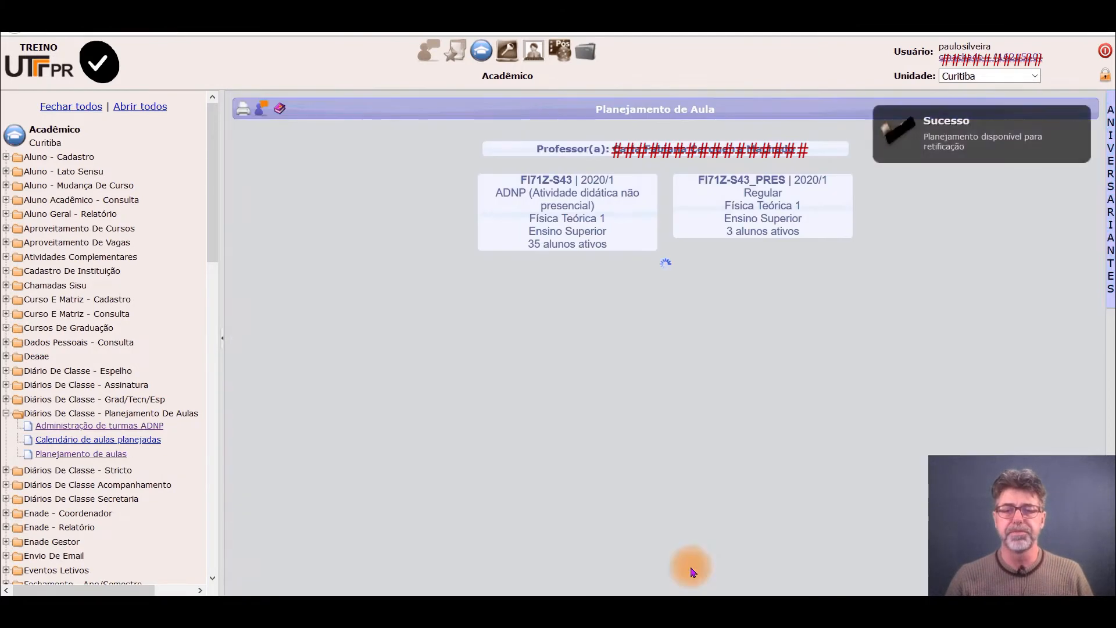
scroll(727, 493, down, 5)
scroll(728, 493, down, 3)
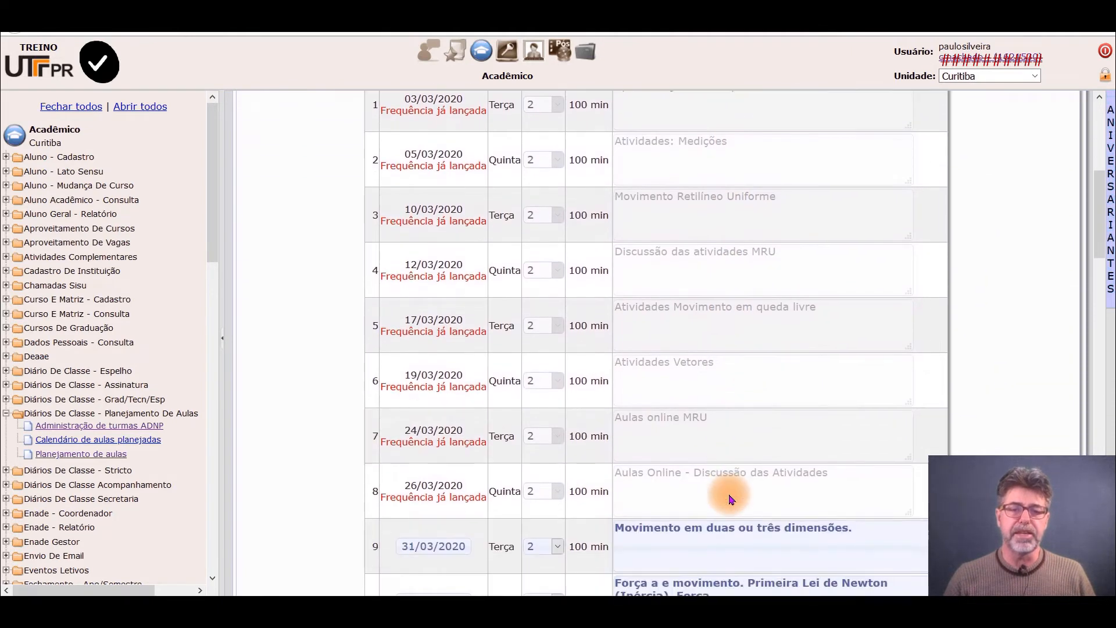
scroll(728, 494, up, 2)
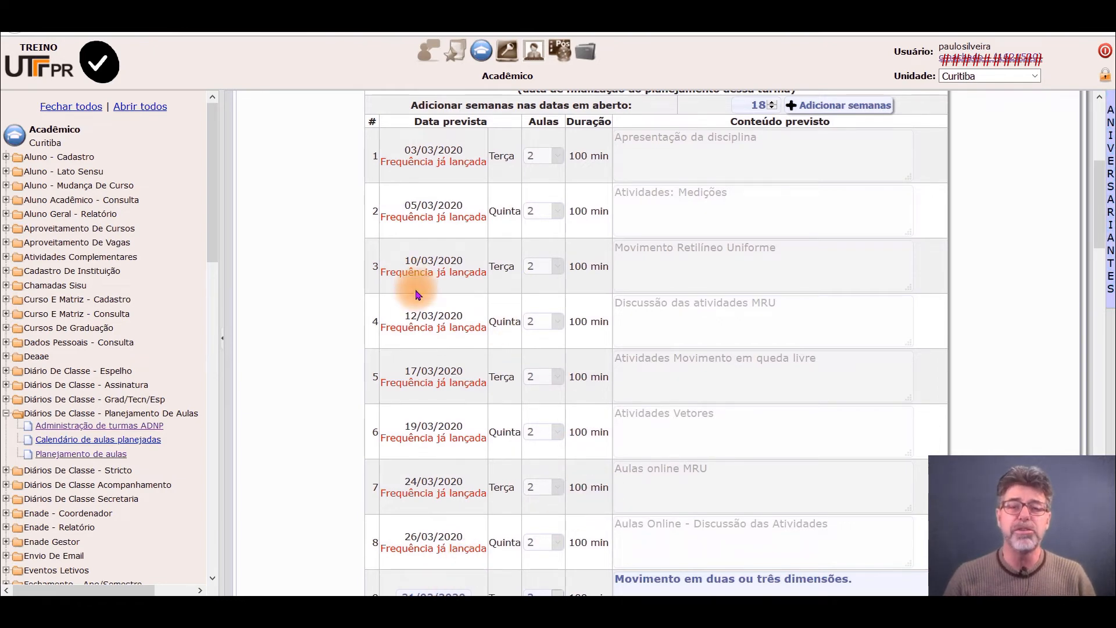
scroll(647, 232, down, 7)
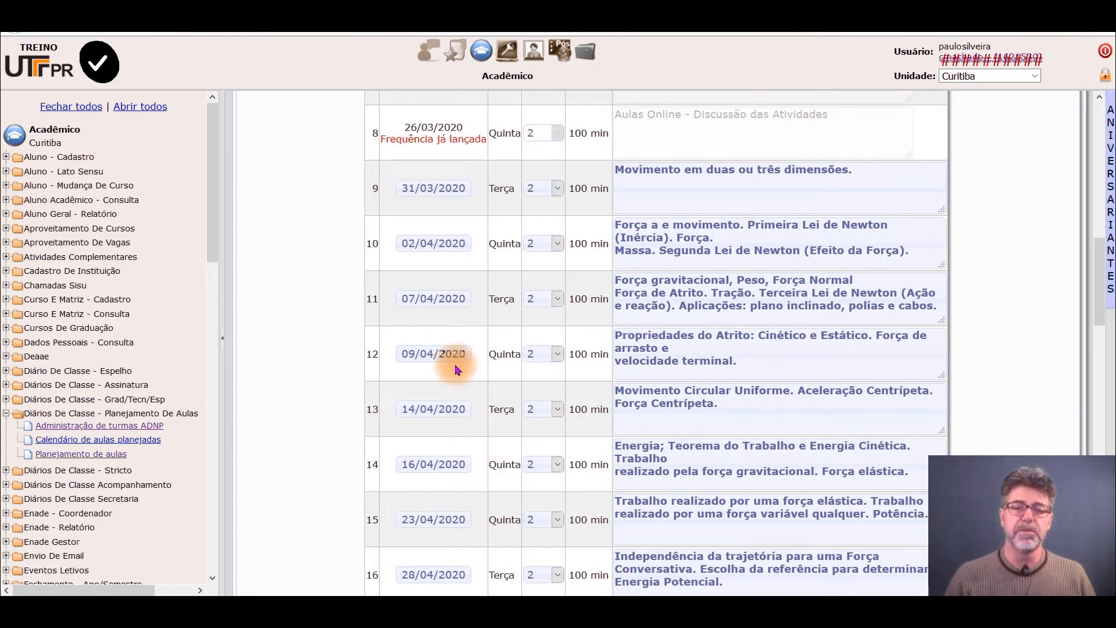
- Try out the editable date, number of classes and planned content of lesson 9
click(443, 193)
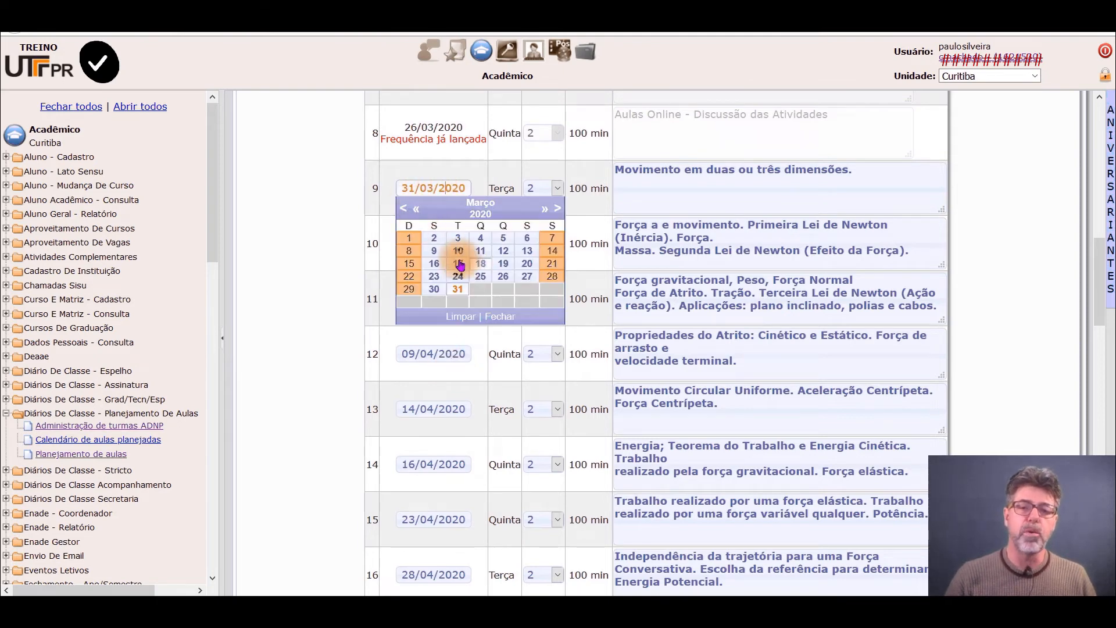
click(328, 217)
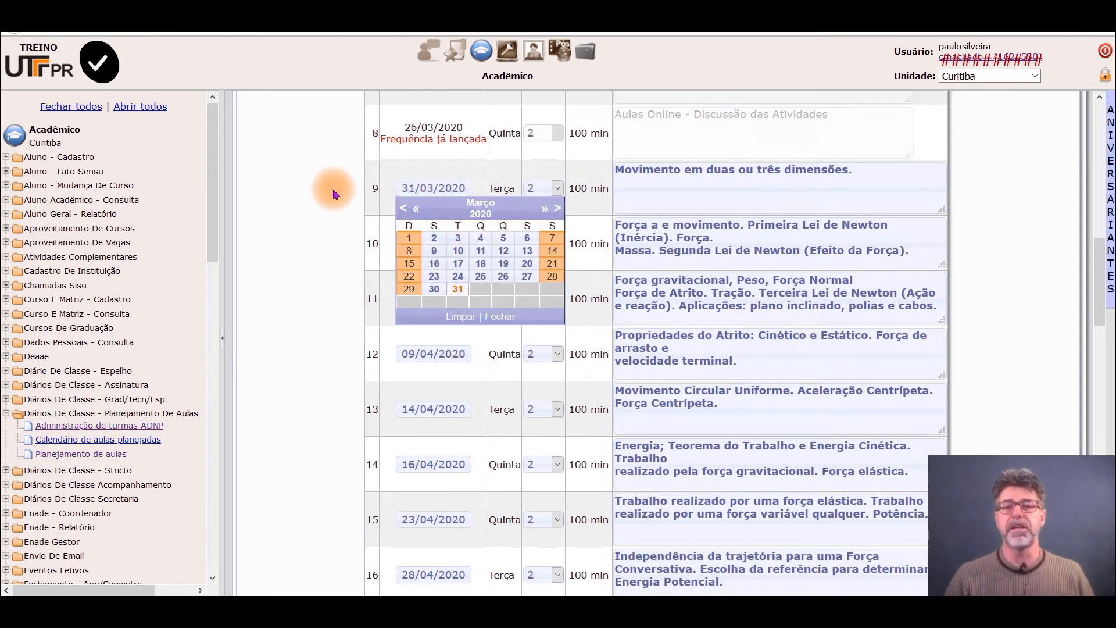
click(503, 316)
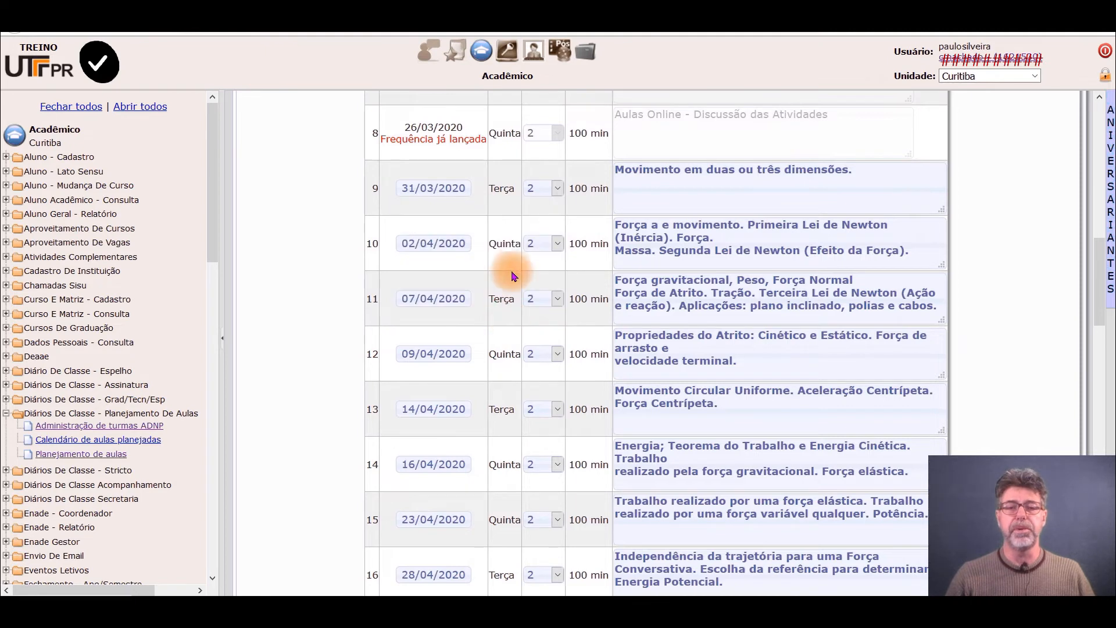
click(560, 193)
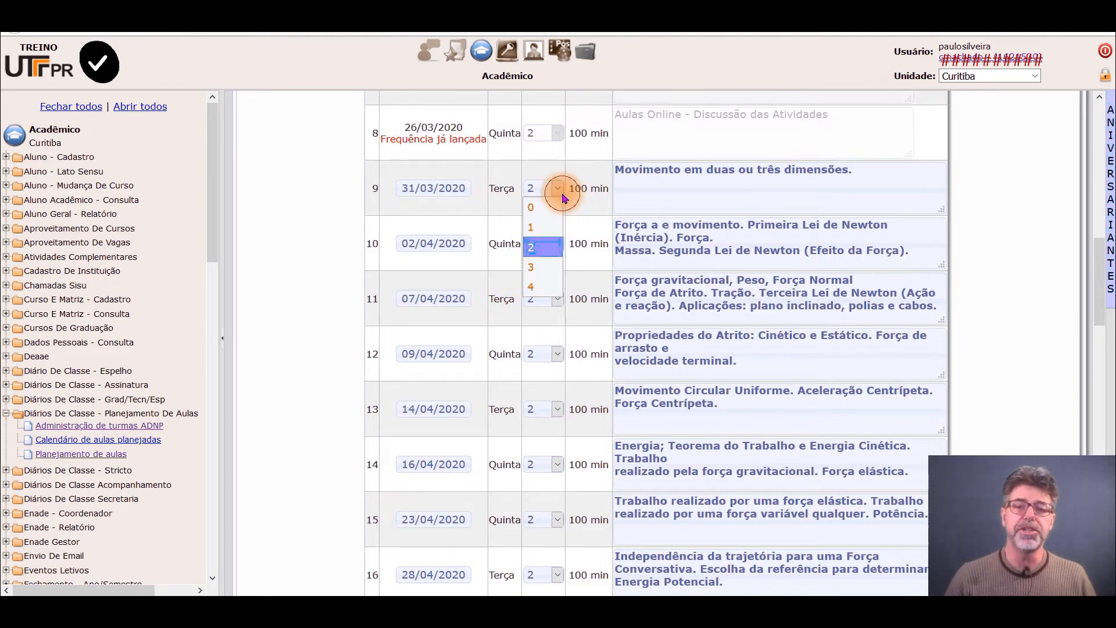
click(541, 247)
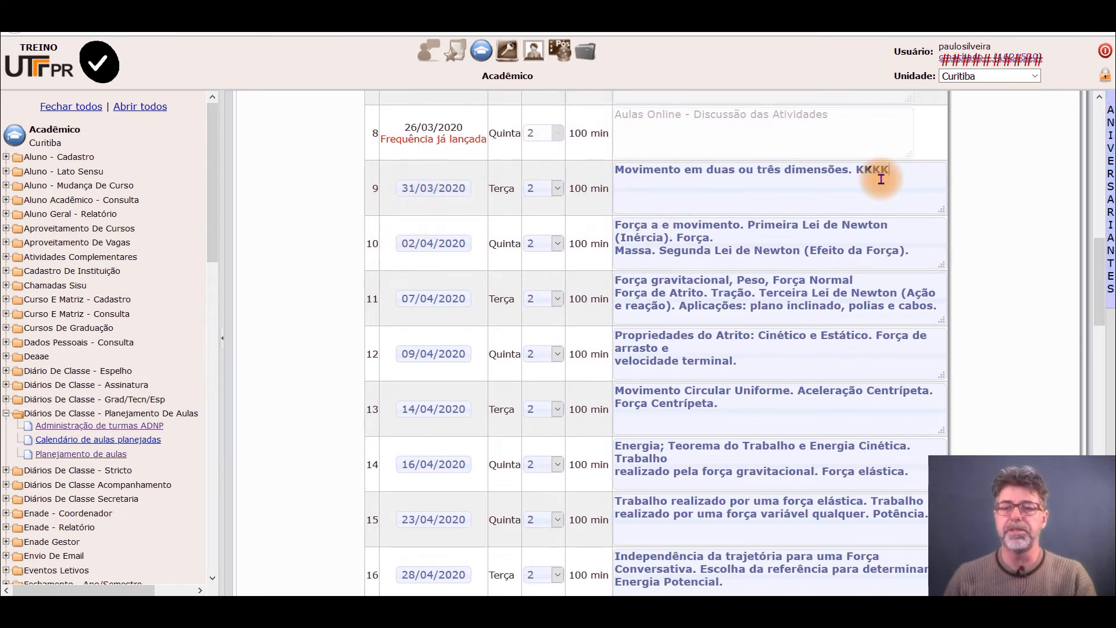
drag(905, 169, 842, 170)
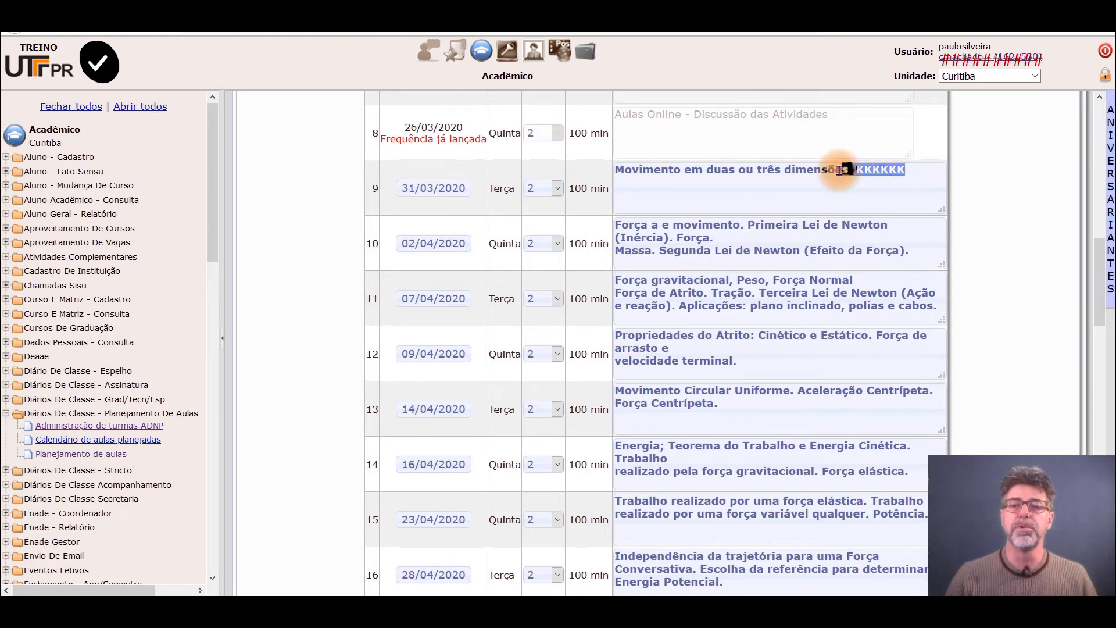
- Add 18 weeks to all open lesson dates in the in-person class schedule and acknowledge the holiday check notice
scroll(817, 256, up, 5)
scroll(816, 255, up, 8)
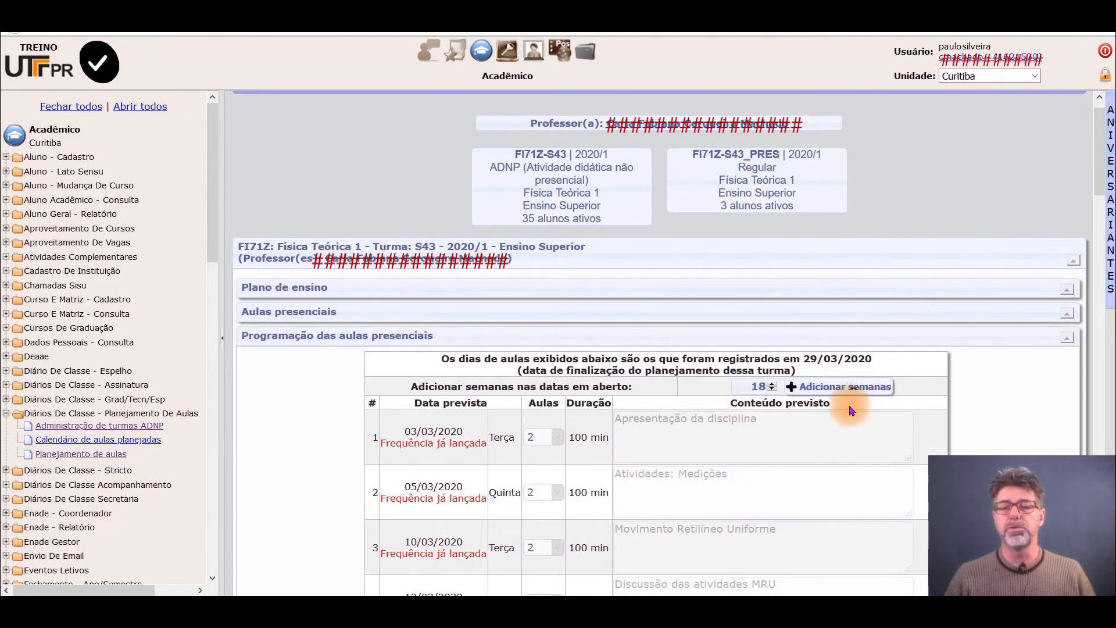
scroll(861, 418, down, 18)
scroll(739, 445, up, 1)
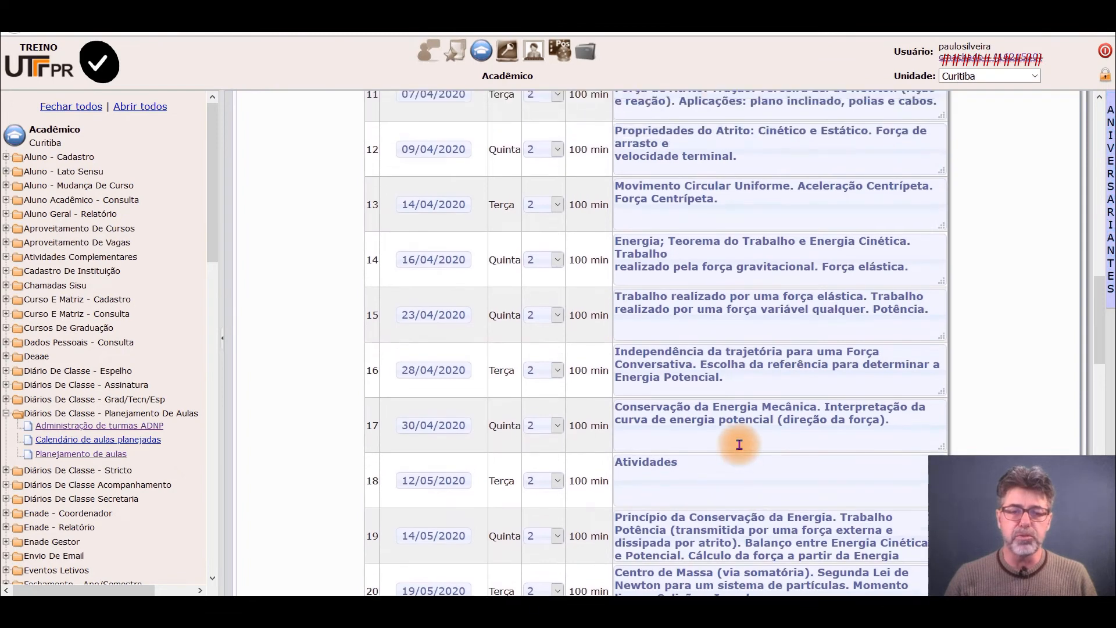
scroll(739, 445, up, 17)
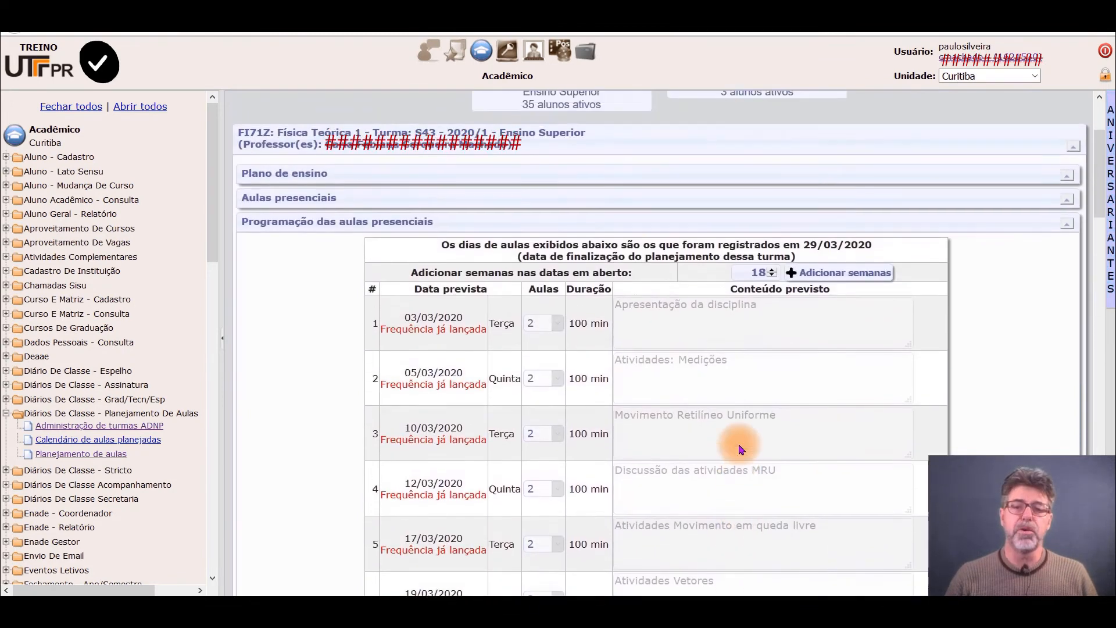
scroll(740, 448, down, 2)
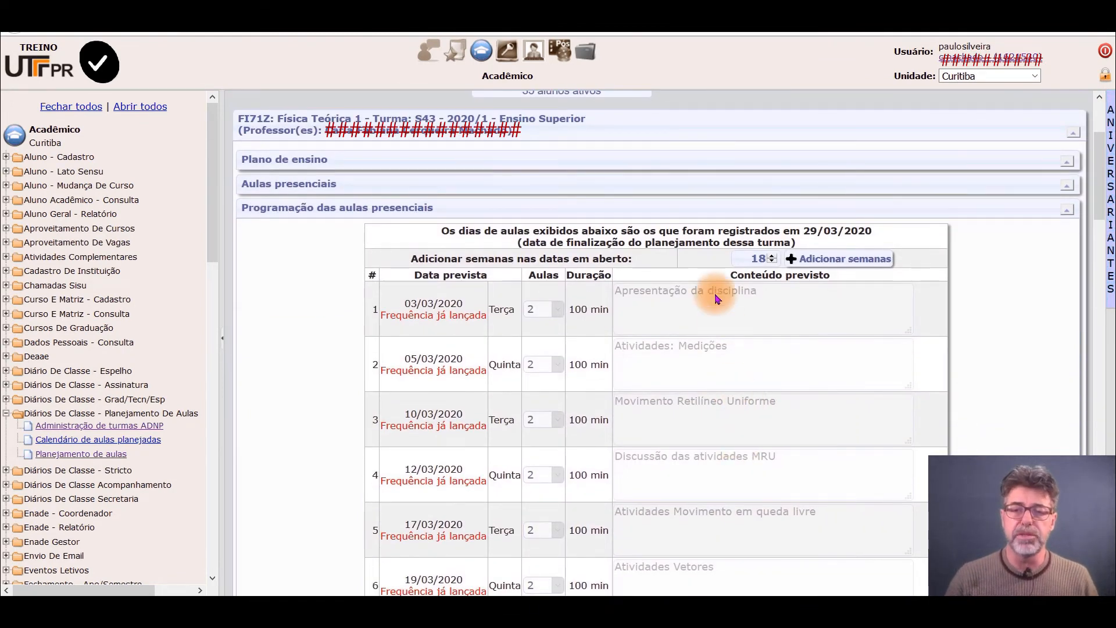
drag(412, 259, 638, 270)
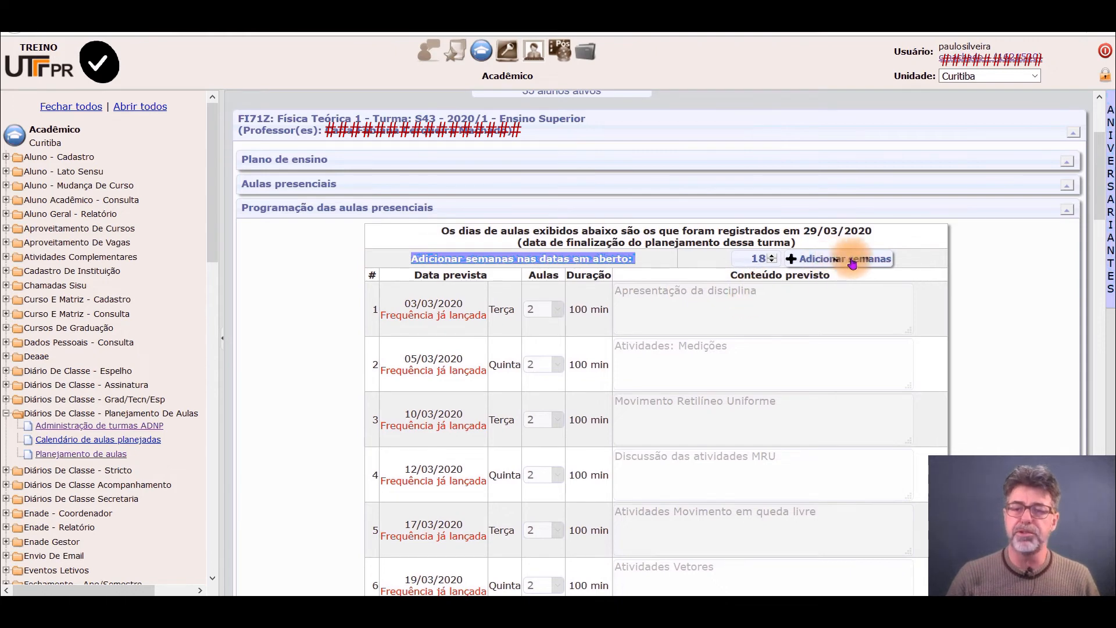
scroll(814, 375, down, 6)
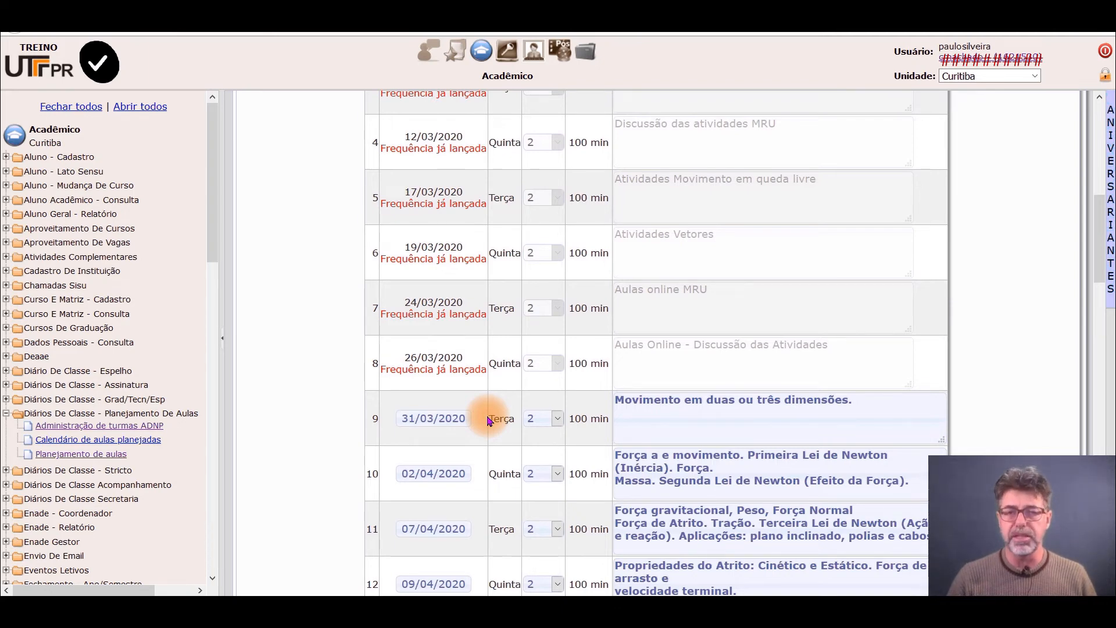
scroll(779, 392, up, 7)
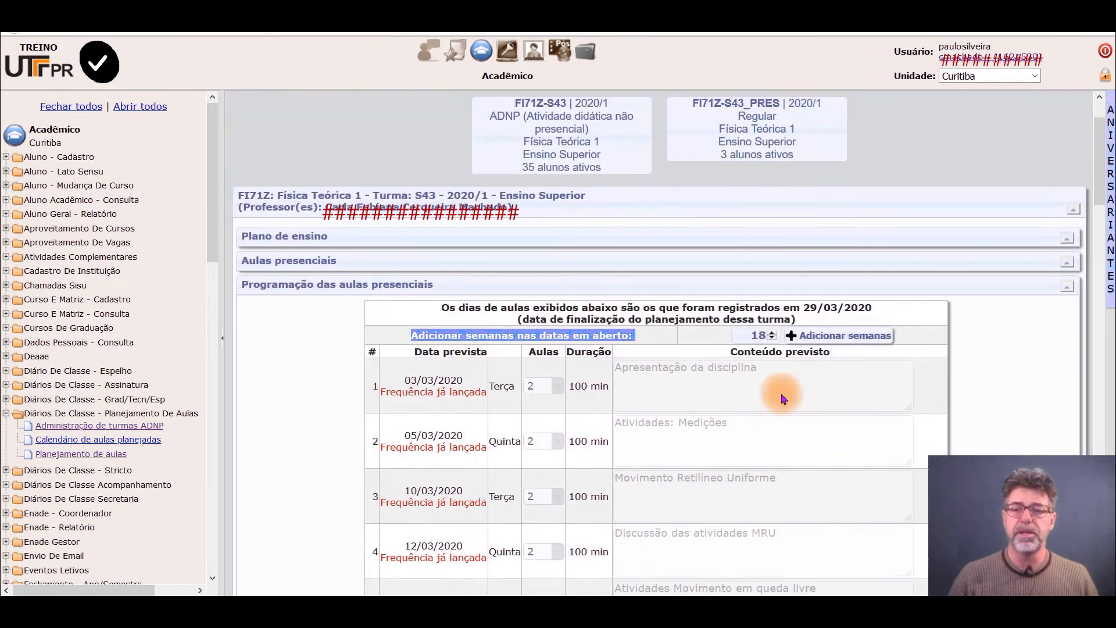
click(844, 338)
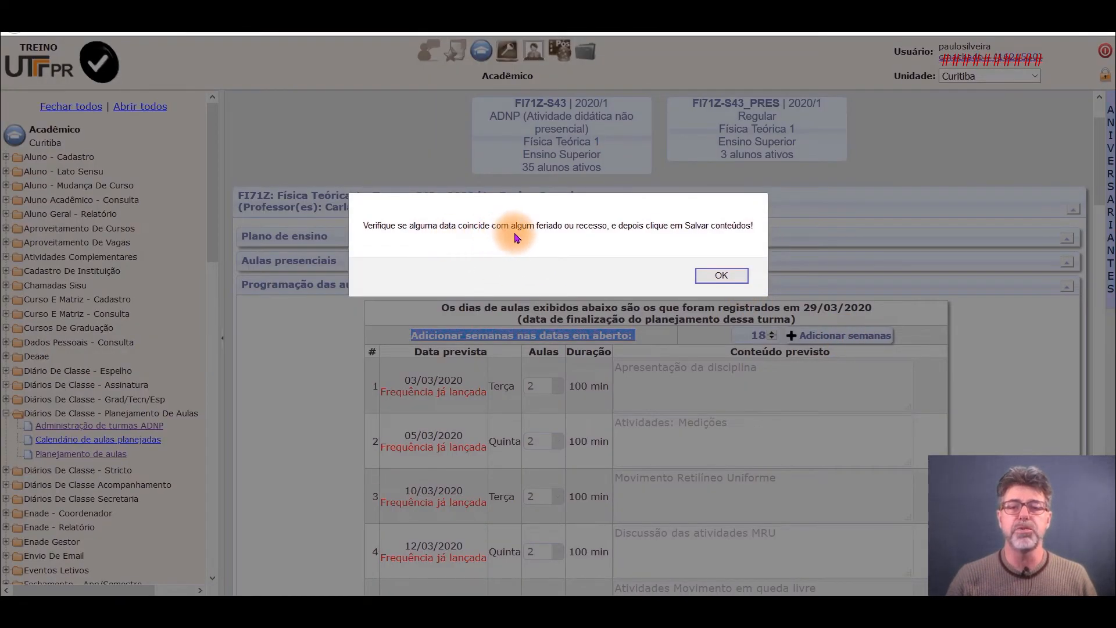
click(721, 276)
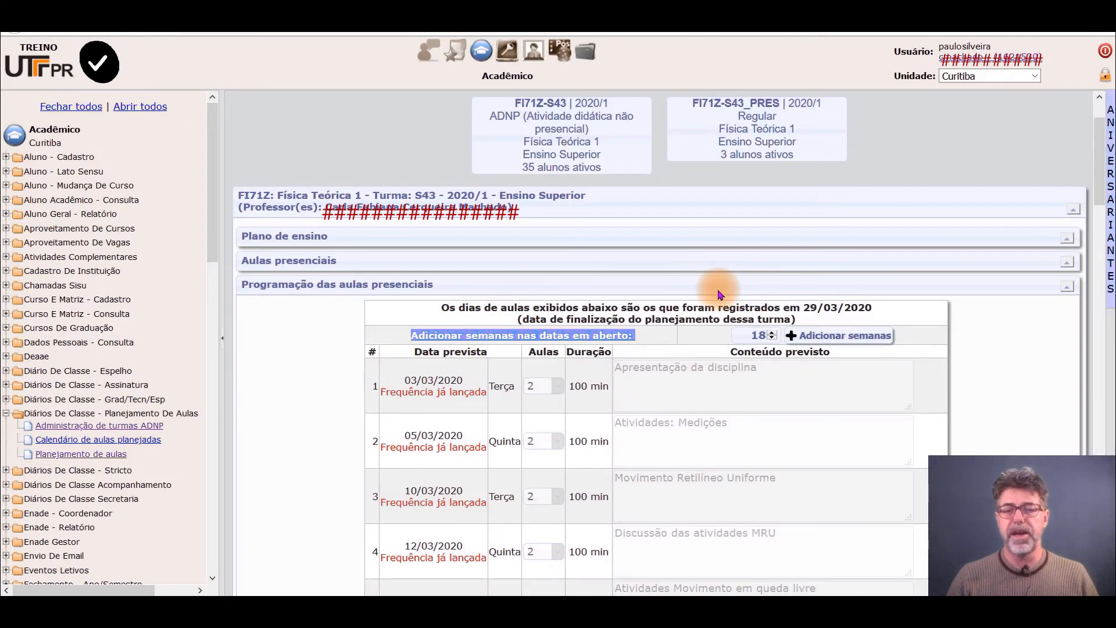
- Examine the shifted dates from lesson 9 through lesson 20 and the class-count options of lesson 9
scroll(721, 399, down, 8)
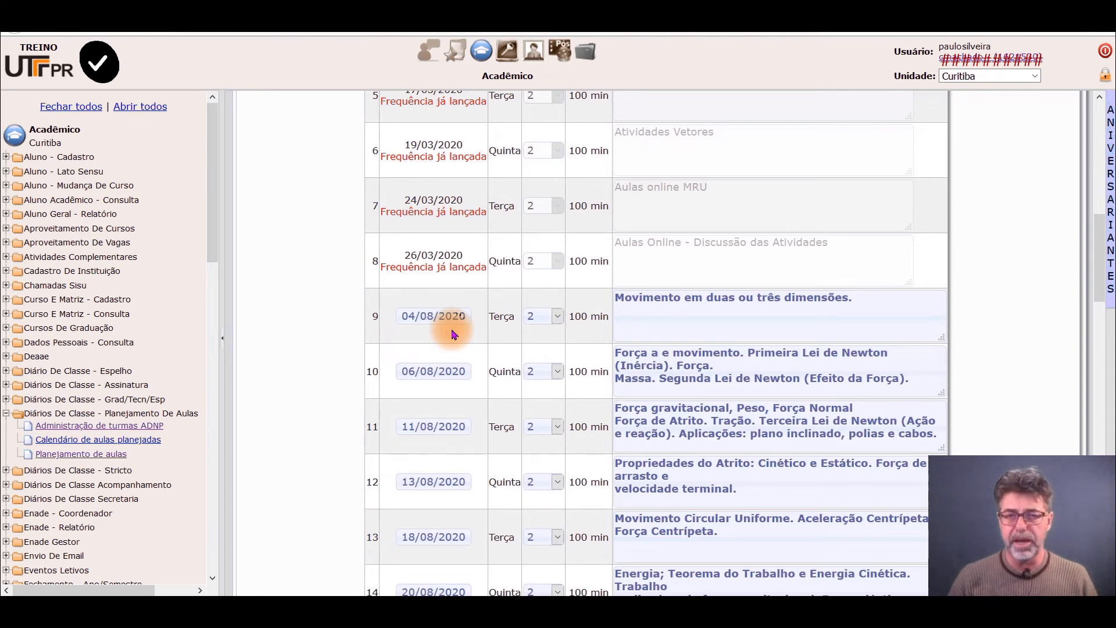
scroll(454, 334, down, 2)
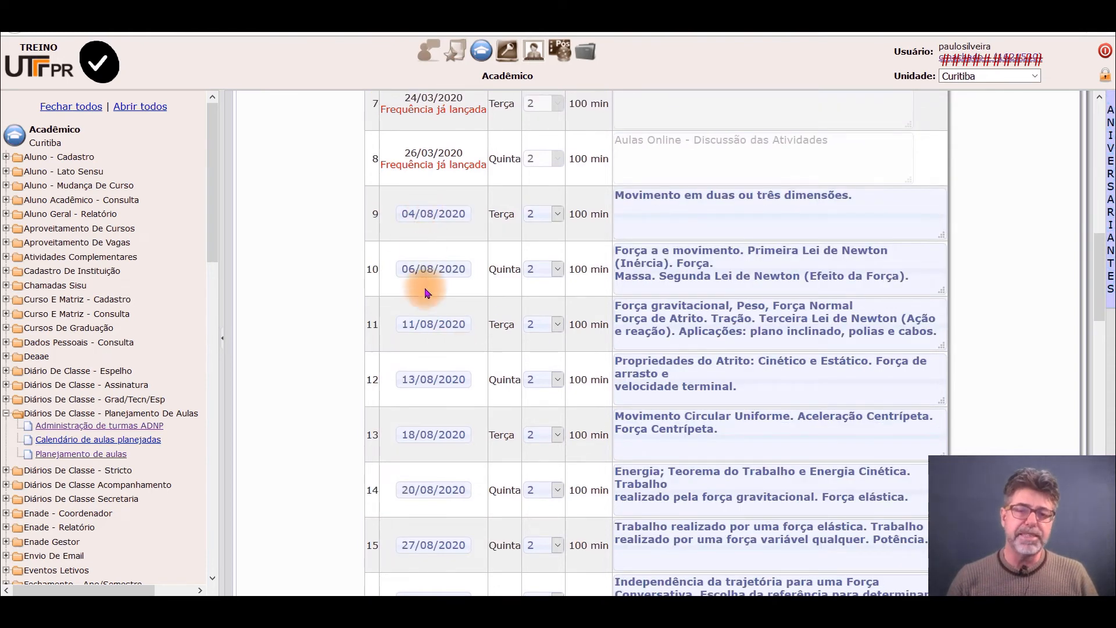
scroll(437, 431, down, 3)
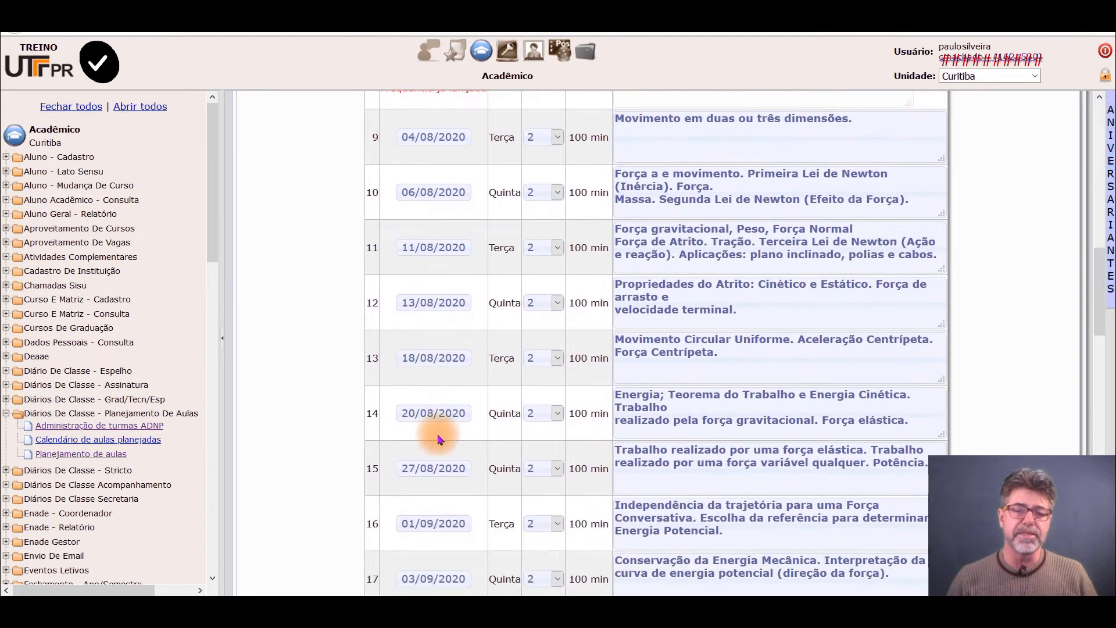
scroll(438, 436, down, 2)
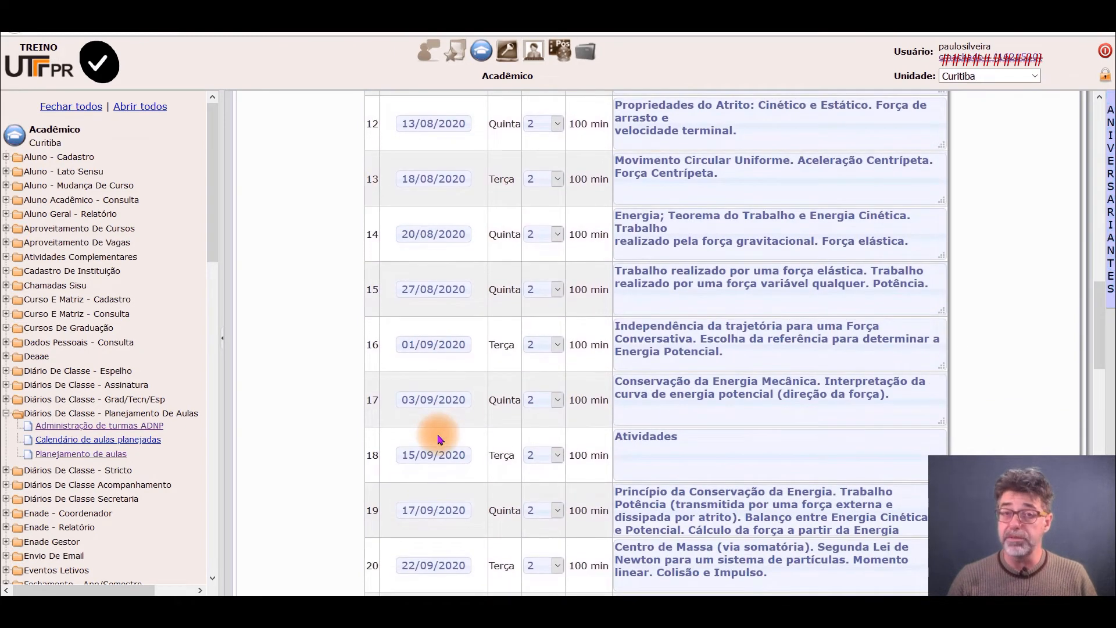
scroll(439, 438, up, 3)
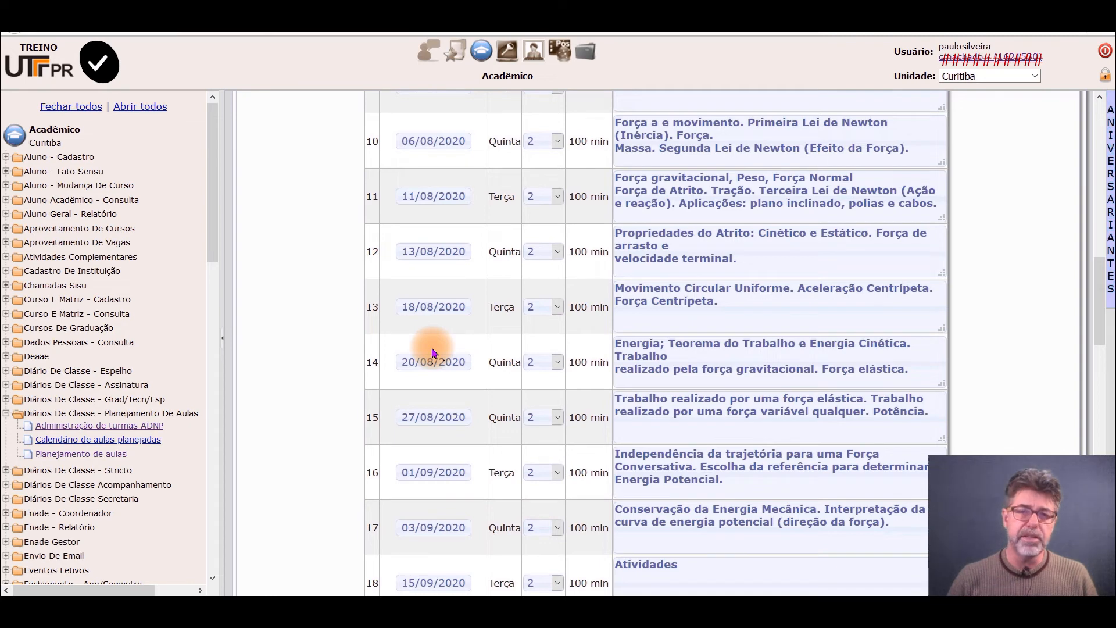
scroll(433, 352, up, 4)
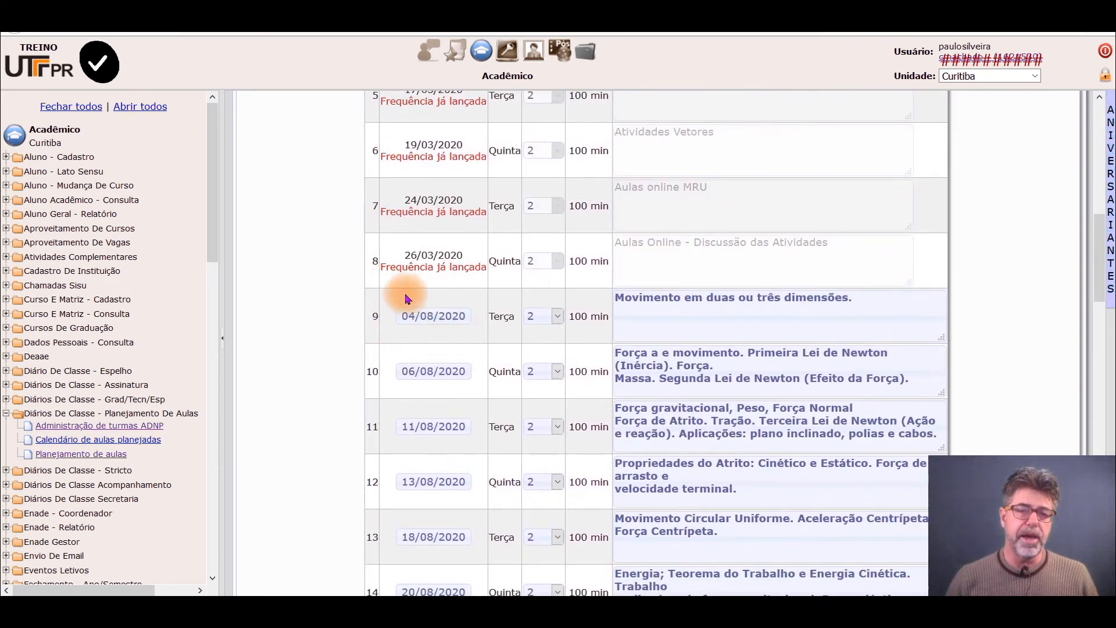
scroll(724, 285, up, 8)
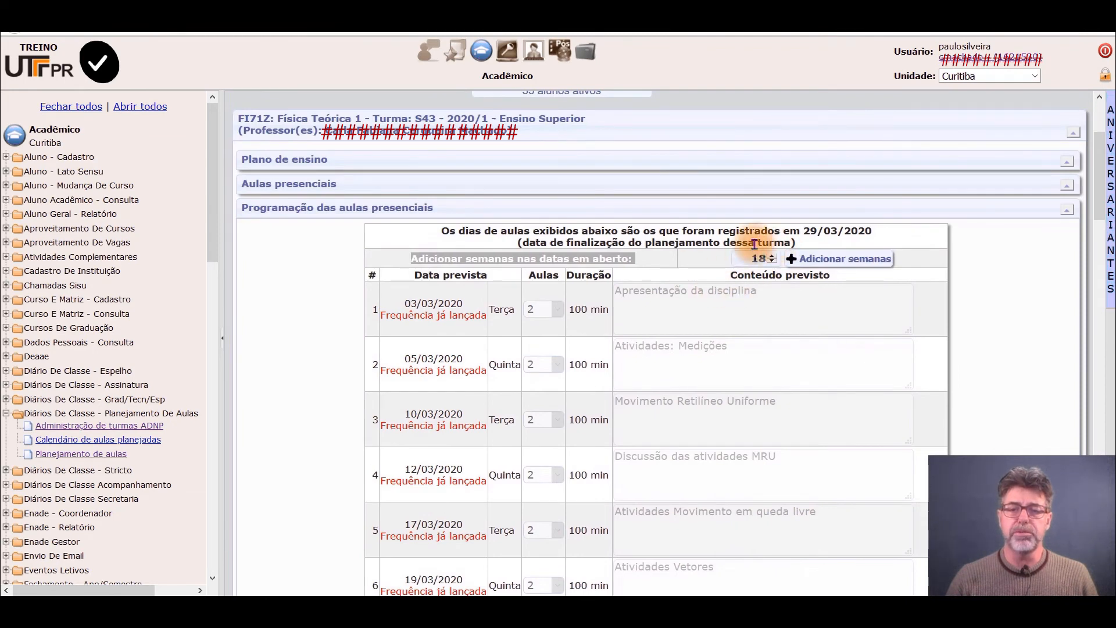
scroll(770, 365, down, 5)
scroll(767, 365, down, 2)
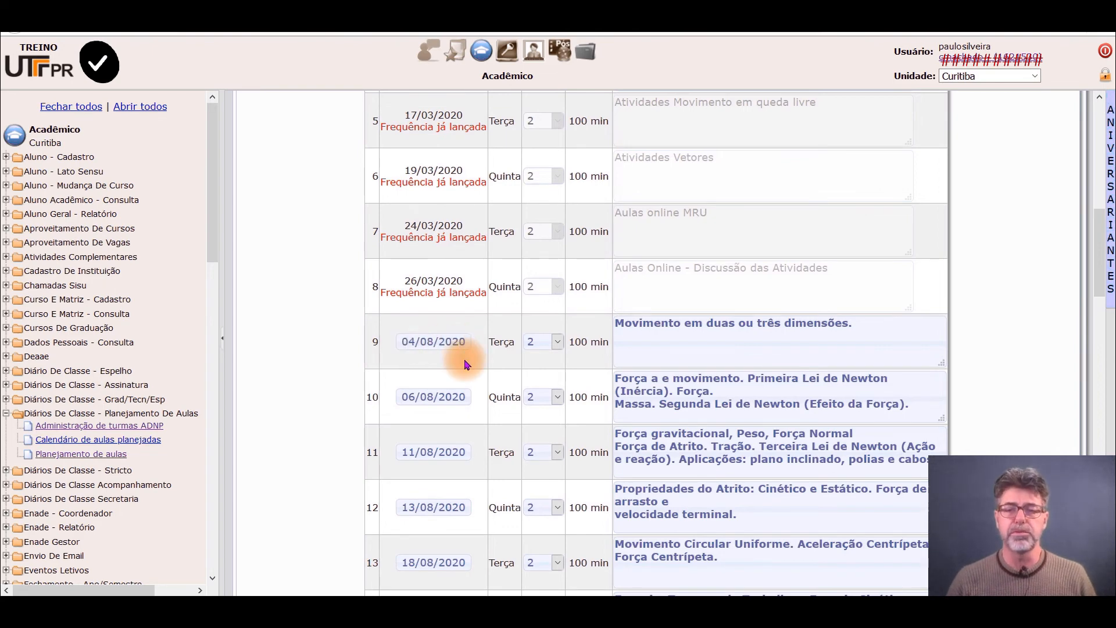
scroll(672, 316, down, 1)
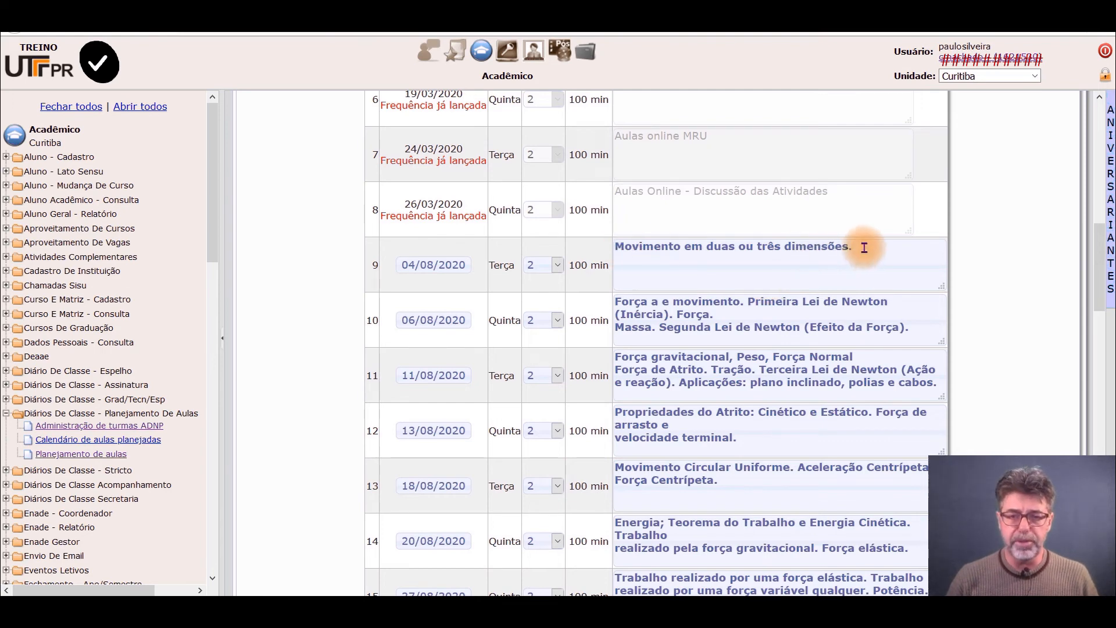
click(557, 266)
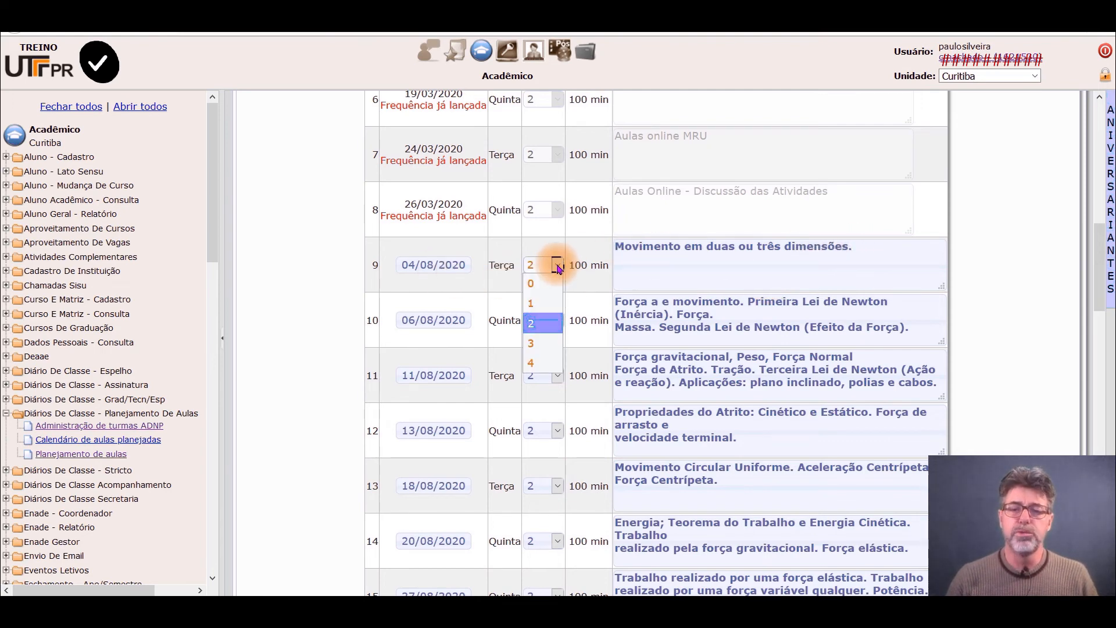
click(557, 266)
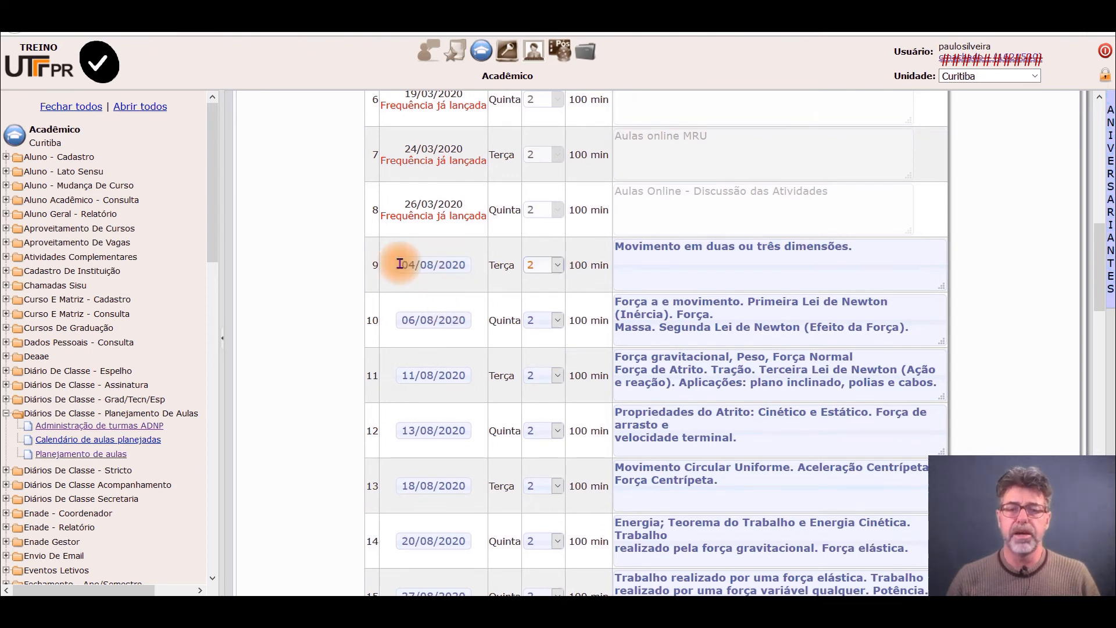
- Examine the dates and class counts of the last lessons, 25 to 35, down to the Finalizar planejamento section
drag(1093, 249, 1098, 482)
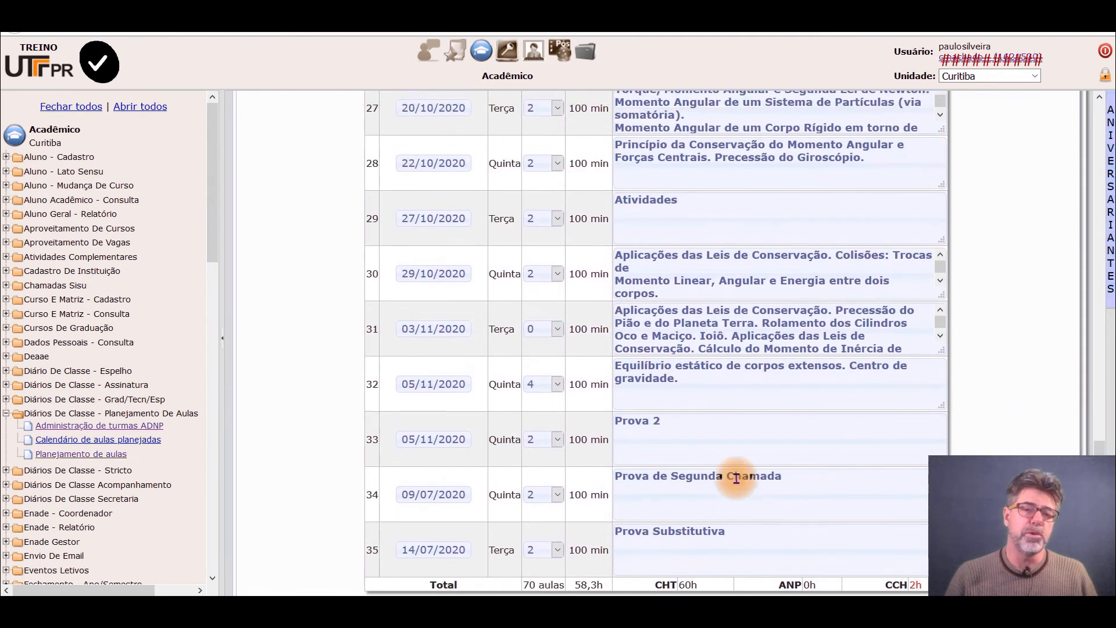
scroll(735, 477, up, 1)
scroll(736, 478, up, 1)
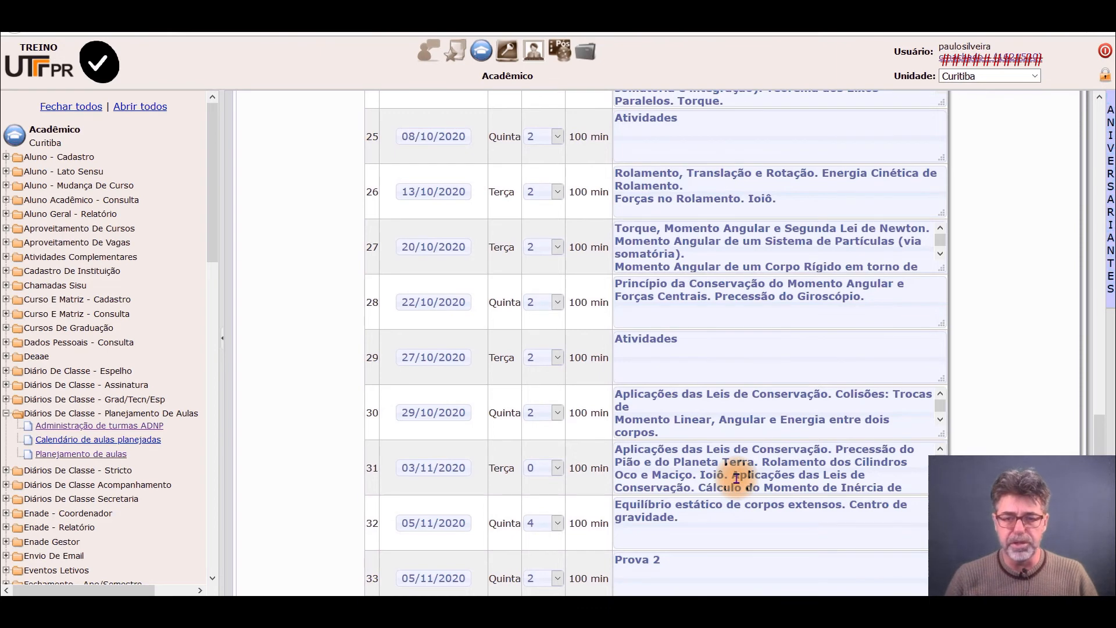
scroll(735, 478, down, 6)
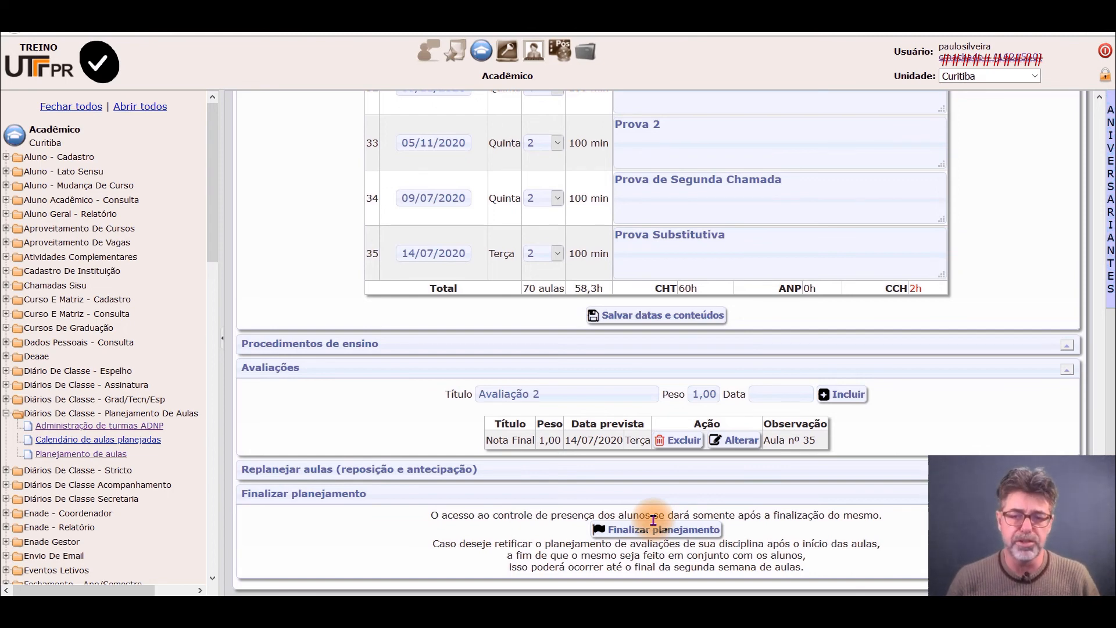
- Check the corrected dates of lessons 33 to 35 and finalize the FI71Z-S43 lesson plan
scroll(653, 520, up, 3)
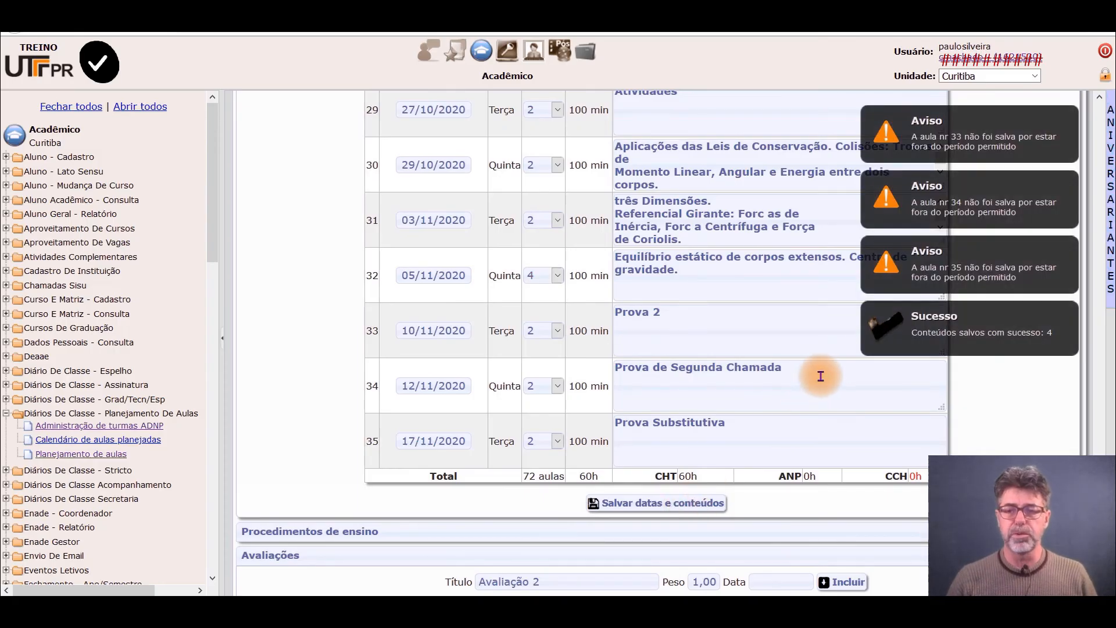
scroll(675, 532, down, 3)
click(674, 531)
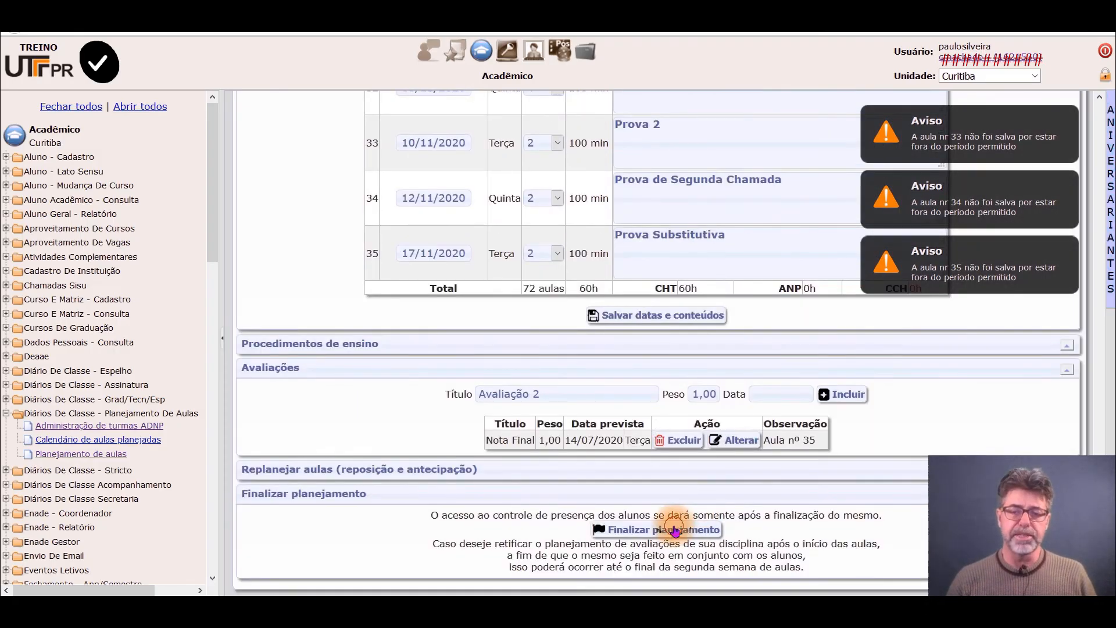
- Confirm the finalization of the FI71Z-S43 lesson plan and check the resulting plan page
click(575, 273)
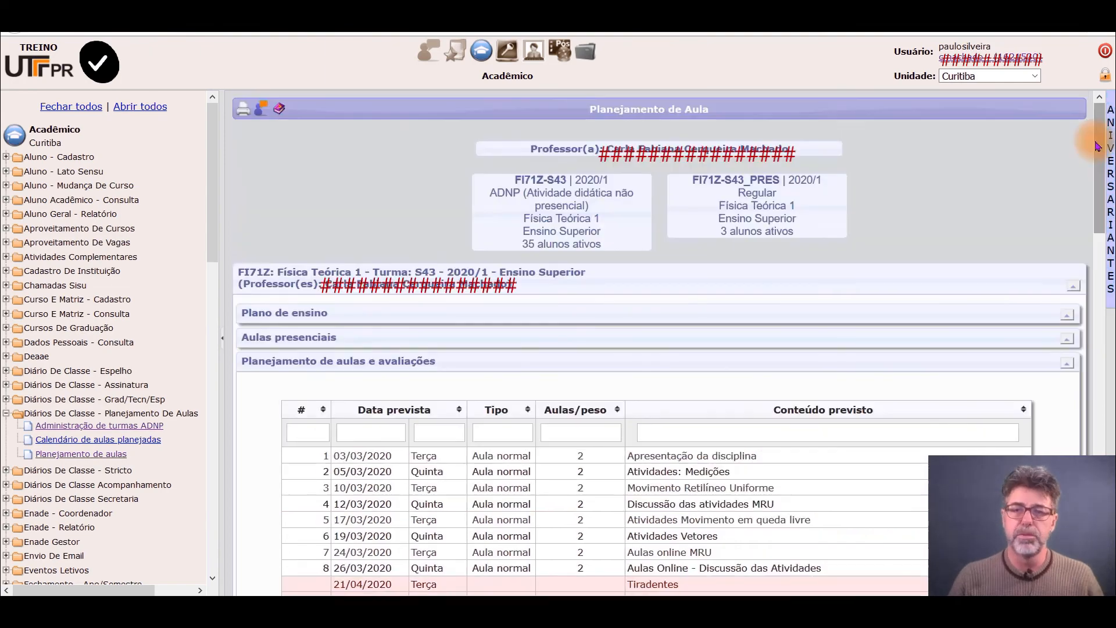
mouse_move(1096, 143)
mouse_down()
mouse_move(1097, 344)
mouse_move(1096, 141)
mouse_up()
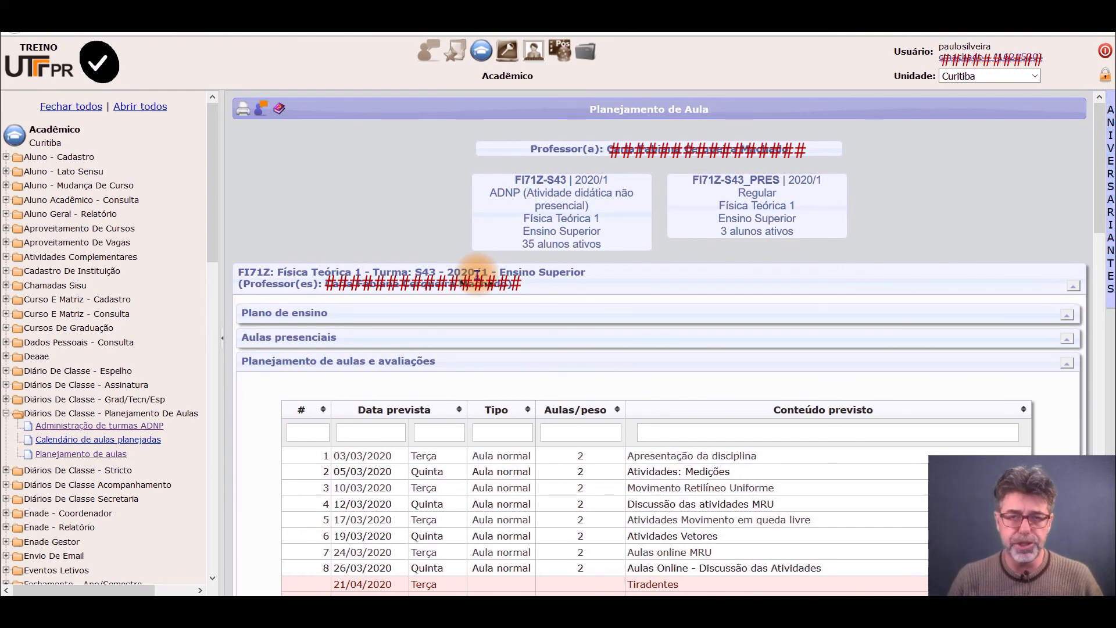
- Open the attendance and content entries of the ADNP class FI71Z-S43 from the Grad/Tecn/Esp class diaries
click(6, 413)
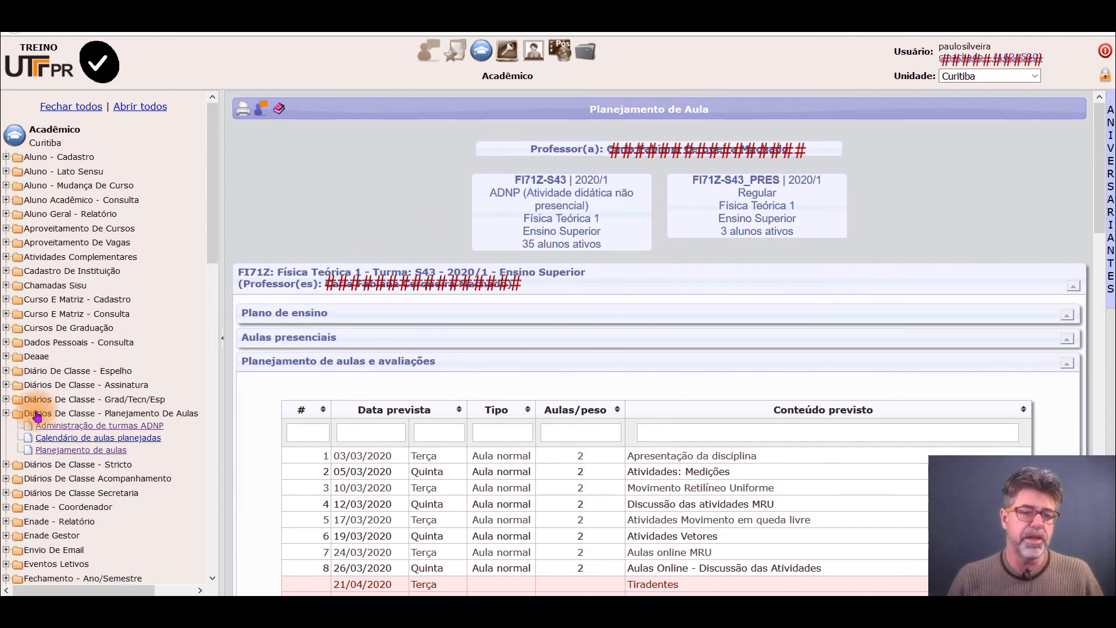
click(6, 399)
click(79, 430)
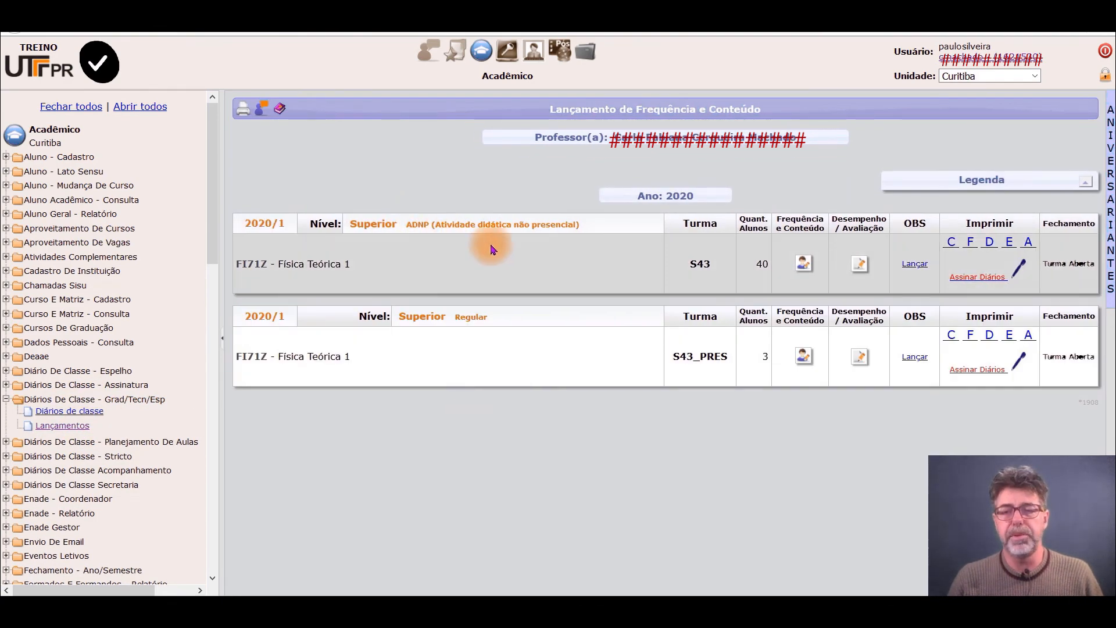
click(803, 262)
- Examine the dates and future-entry status of lessons 09 to 35 in the FI71Z-S43 attendance list
scroll(741, 385, down, 3)
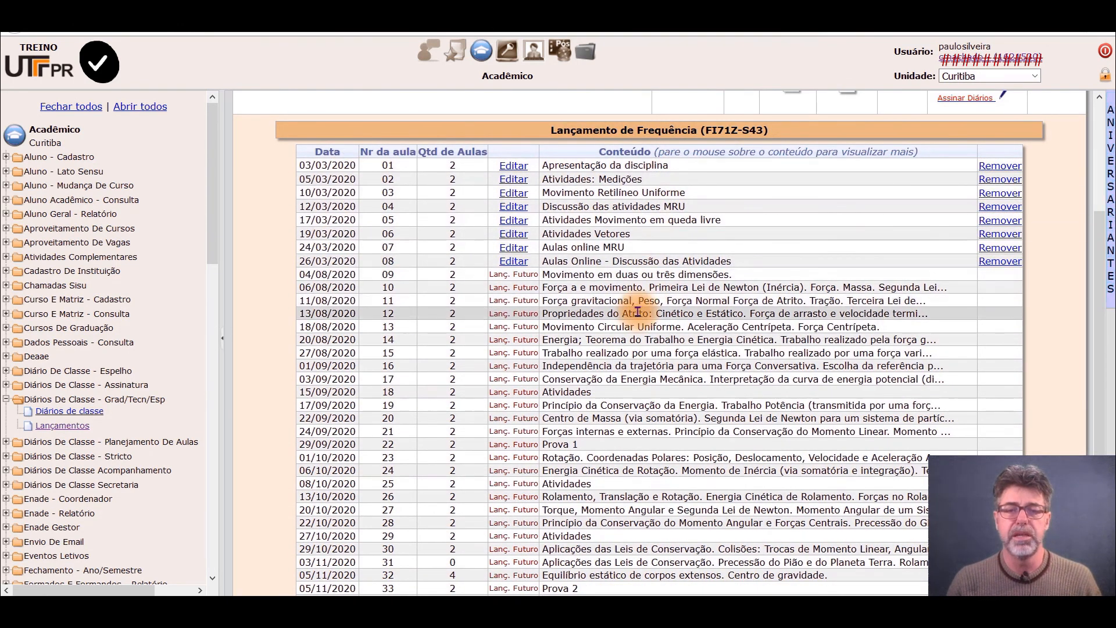
scroll(639, 303, down, 1)
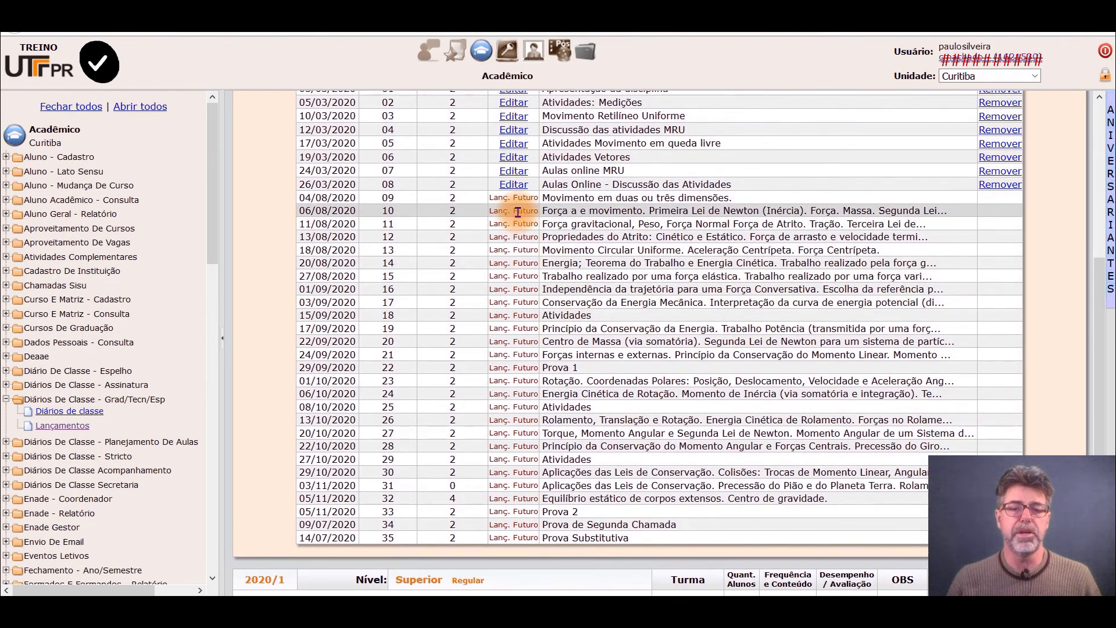
scroll(382, 323, up, 2)
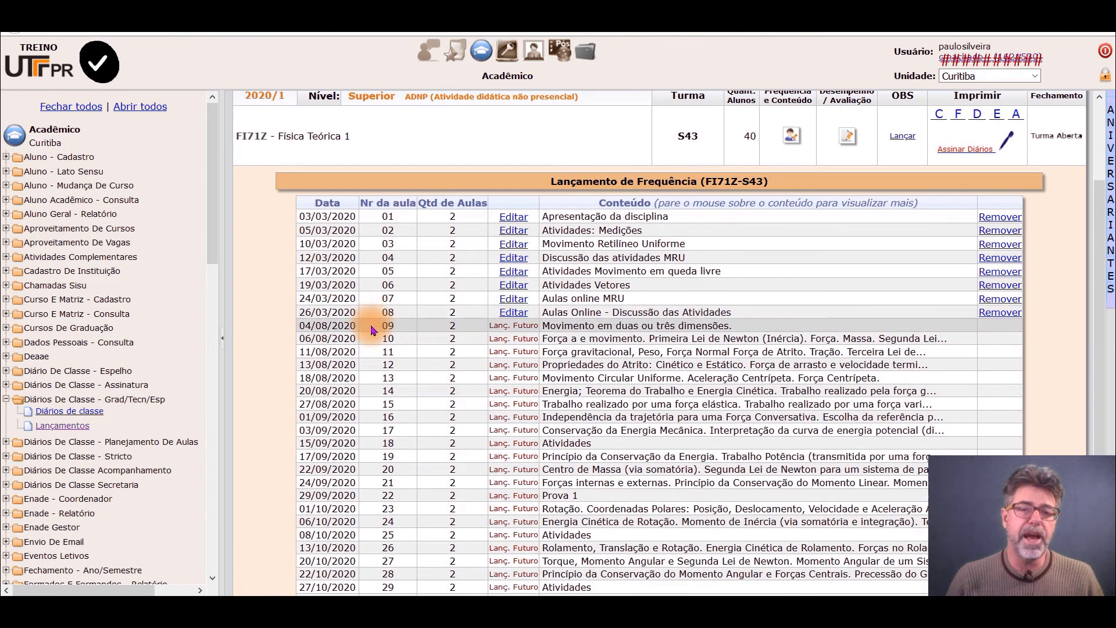
drag(310, 327, 422, 465)
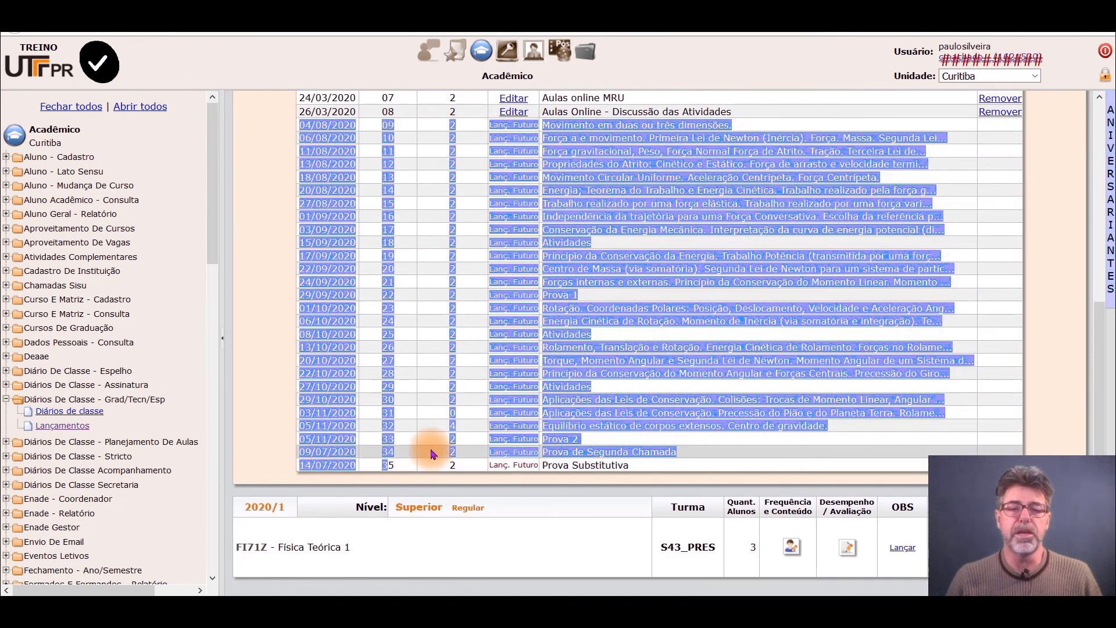
scroll(431, 454, up, 1)
scroll(431, 453, up, 4)
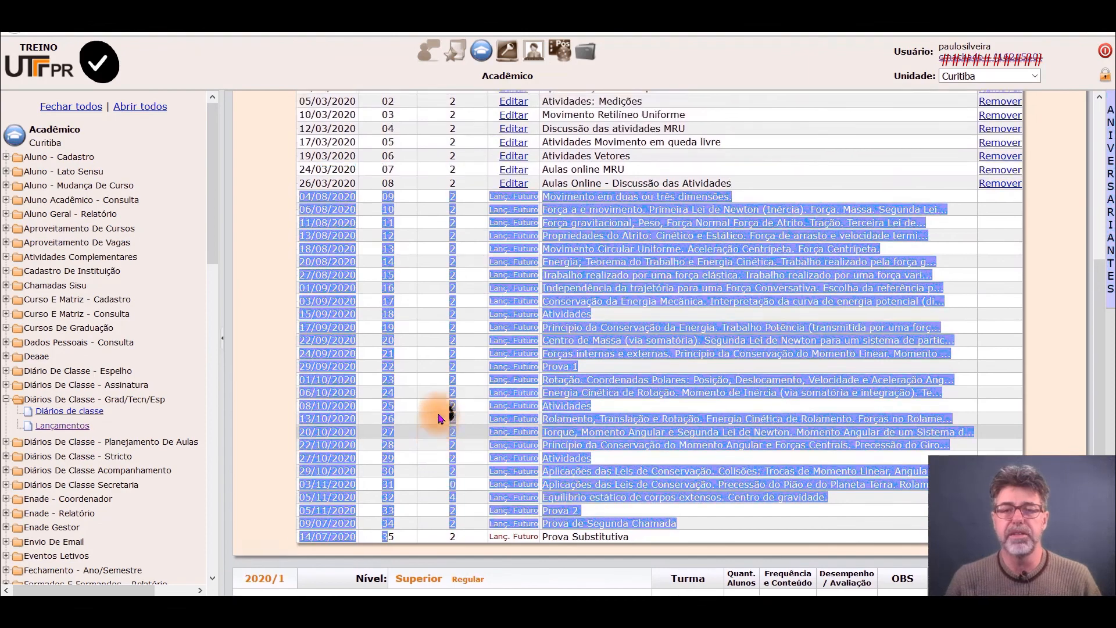